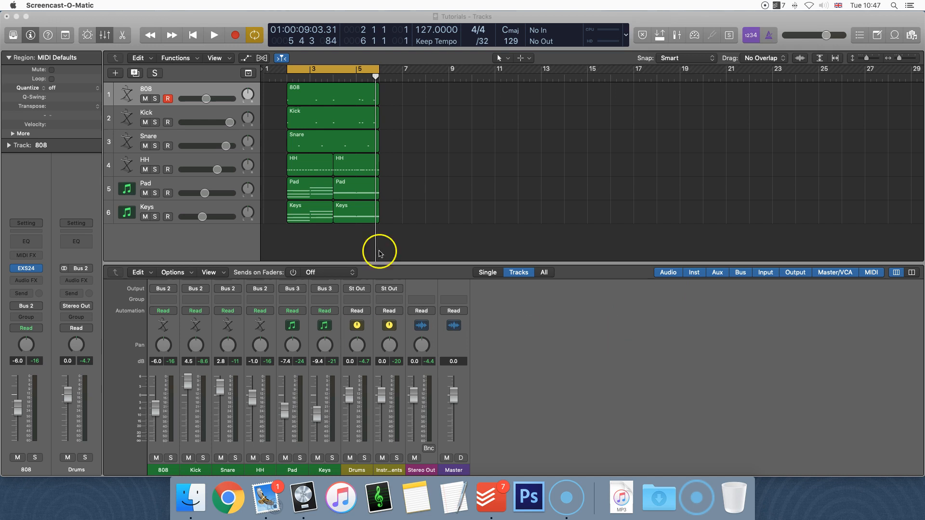
Play the looped beat once through and stop playback.
{"action": "left_click", "coordinate": [461, 185]}
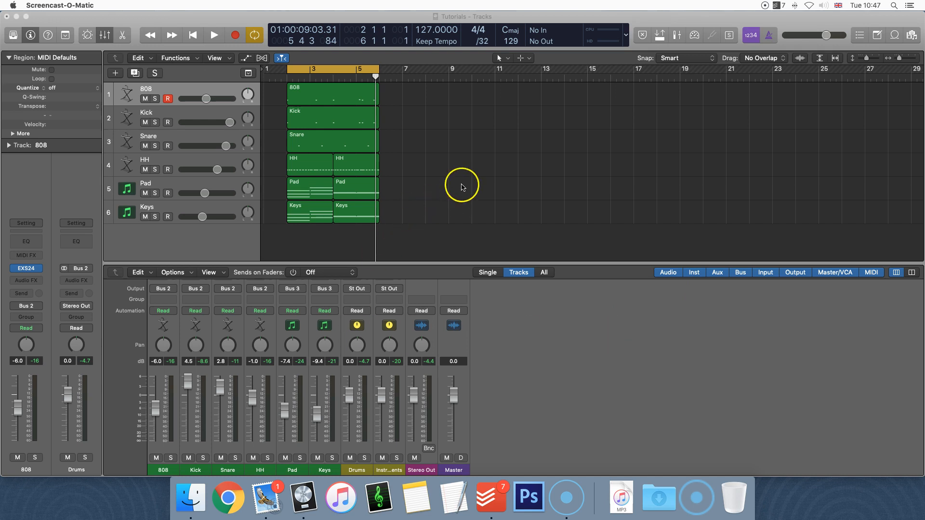
{"action": "key", "text": "space"}
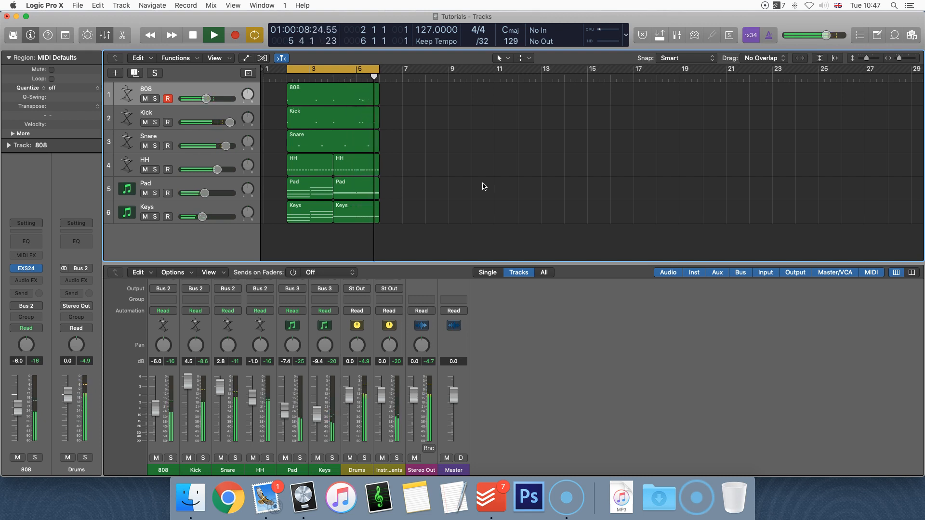
{"action": "key", "text": "space"}
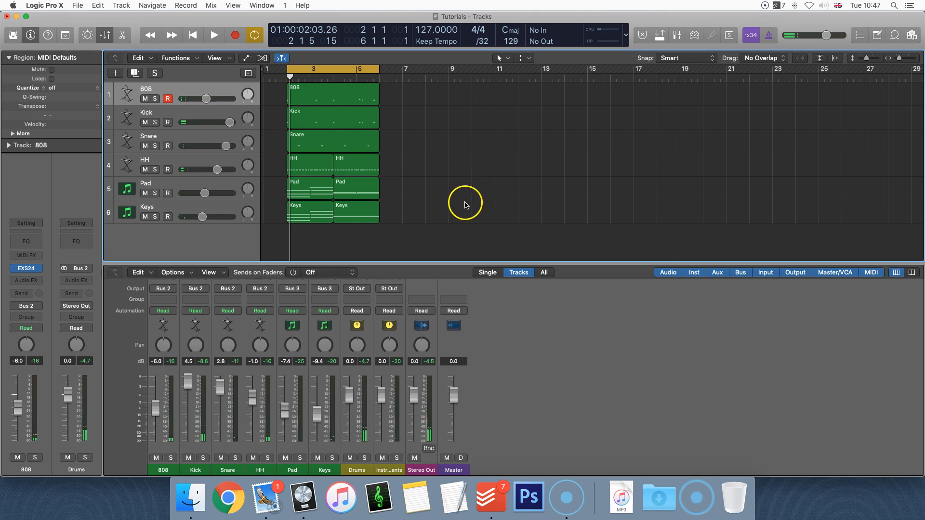
Enable the Tube EQ on the Stereo Out channel, open it and move its window aside.
{"action": "scroll", "coordinate": [419, 349], "scroll_direction": "up", "scroll_amount": 5}
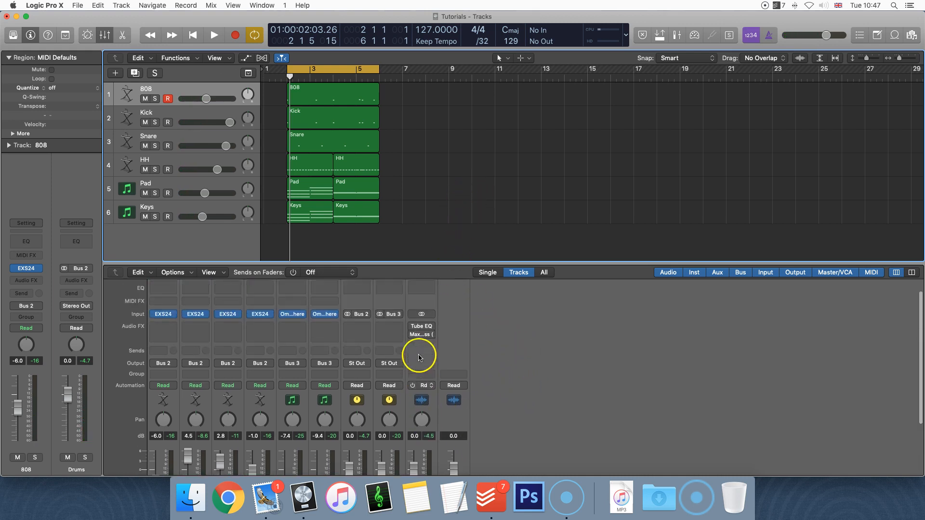
{"action": "left_click", "coordinate": [413, 343]}
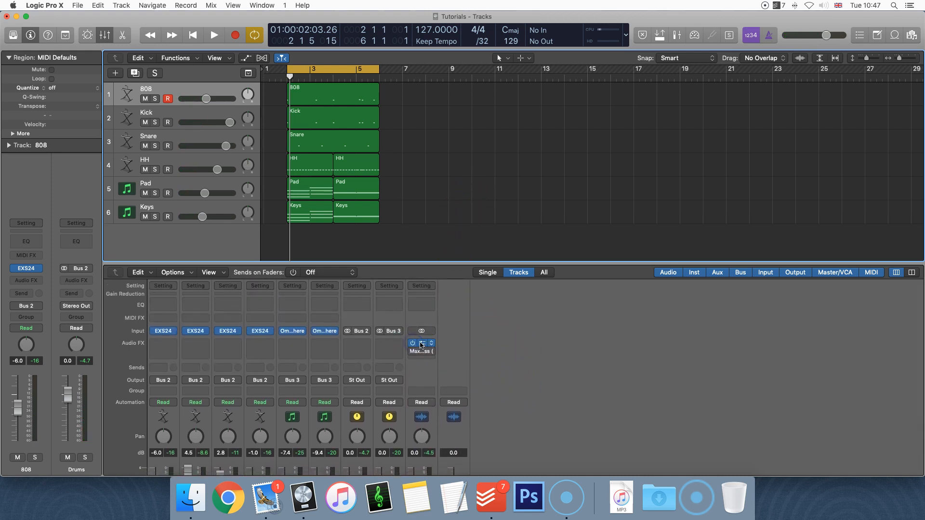
{"action": "left_click", "coordinate": [421, 343]}
{"action": "mouse_move", "coordinate": [477, 65]}
{"action": "left_mouse_down"}
{"action": "mouse_move", "coordinate": [486, 93]}
{"action": "mouse_move", "coordinate": [481, 70]}
{"action": "mouse_move", "coordinate": [516, 68]}
{"action": "mouse_move", "coordinate": [431, 57]}
{"action": "mouse_move", "coordinate": [486, 60]}
{"action": "left_mouse_up"}
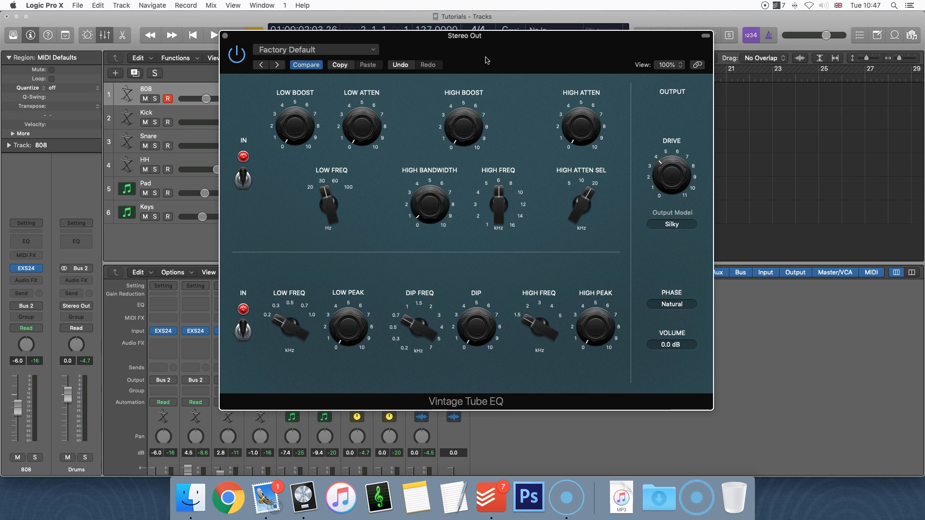
{"action": "left_click_drag", "start_coordinate": [486, 60], "coordinate": [780, 61]}
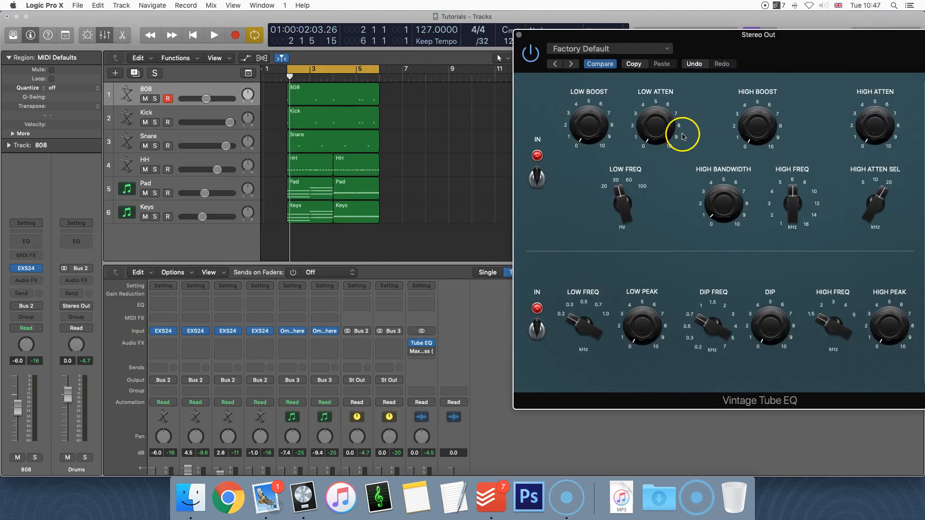
Add a Channel EQ to Stereo Out and shift its 100 Hz band to 140 Hz and its 750 Hz band to 1300 Hz.
{"action": "left_click", "coordinate": [424, 307]}
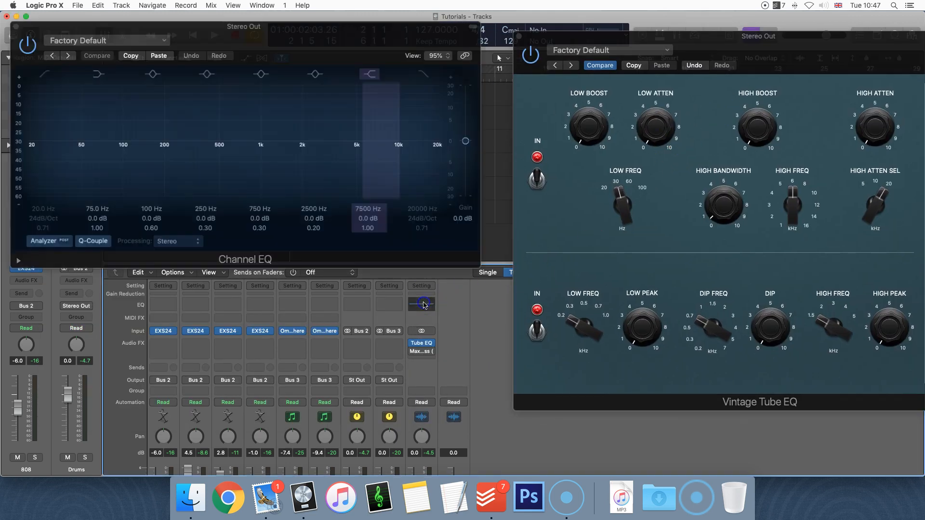
{"action": "left_click", "coordinate": [422, 303]}
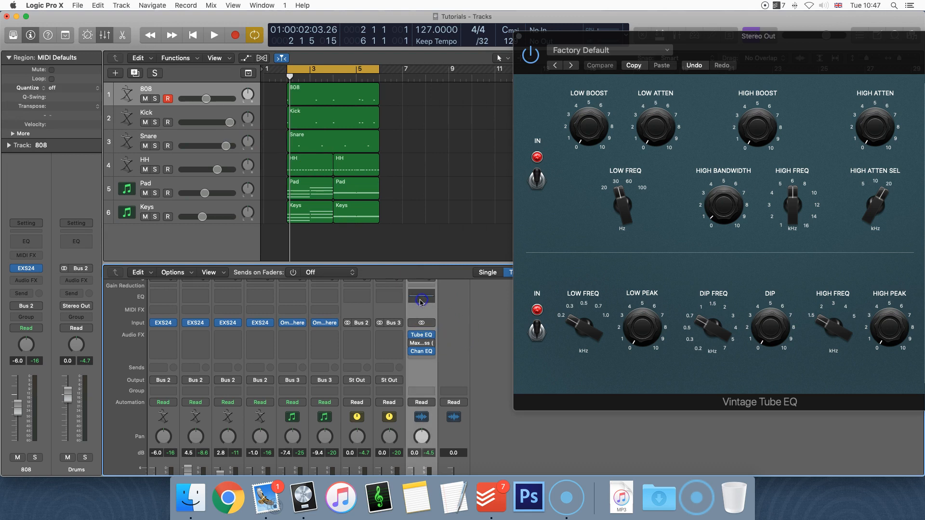
{"action": "left_click_drag", "start_coordinate": [124, 143], "coordinate": [144, 134]}
{"action": "left_click_drag", "start_coordinate": [225, 153], "coordinate": [262, 144]}
{"action": "left_click", "coordinate": [149, 139]}
{"action": "left_click_drag", "start_coordinate": [145, 138], "coordinate": [143, 144]}
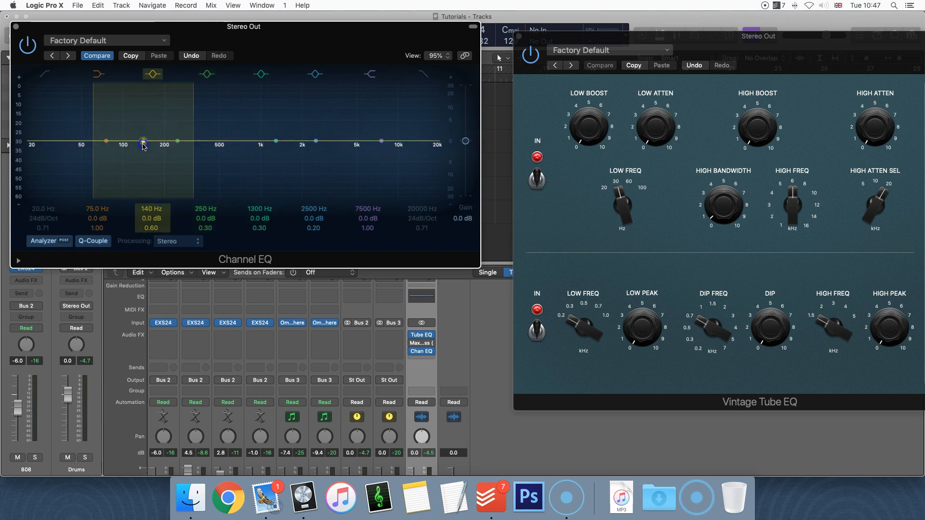
{"action": "left_click", "coordinate": [16, 26]}
Bring the Vintage Tube EQ window back to the centre and set the upper section's Low Freq between the 30 and 60 Hz marks.
{"action": "left_click_drag", "start_coordinate": [791, 51], "coordinate": [517, 54]}
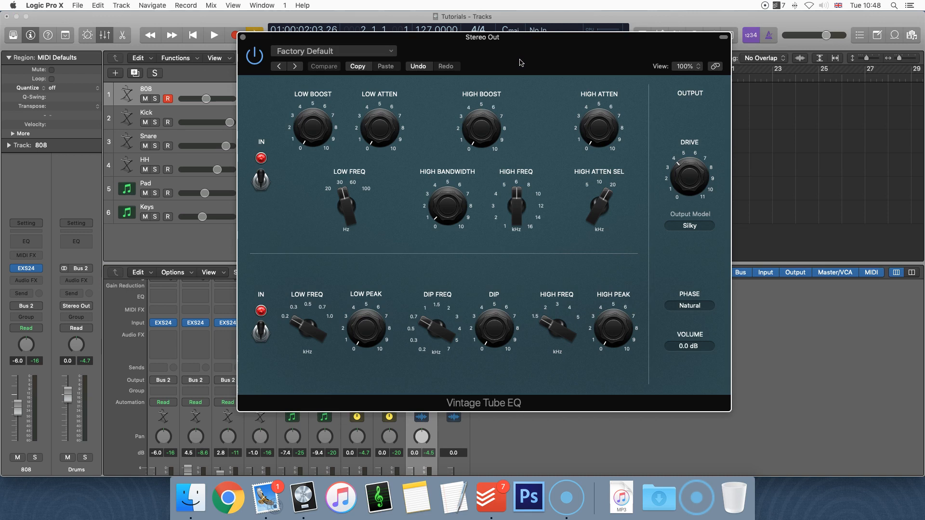
{"action": "left_click", "coordinate": [518, 65]}
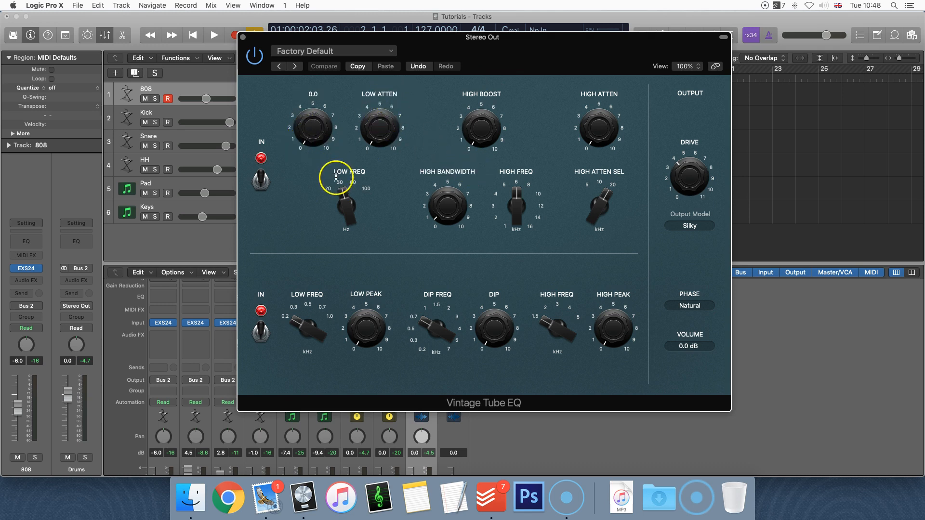
{"action": "mouse_move", "coordinate": [346, 202]}
{"action": "left_mouse_down"}
{"action": "mouse_move", "coordinate": [351, 171]}
{"action": "mouse_move", "coordinate": [349, 217]}
{"action": "left_mouse_up"}
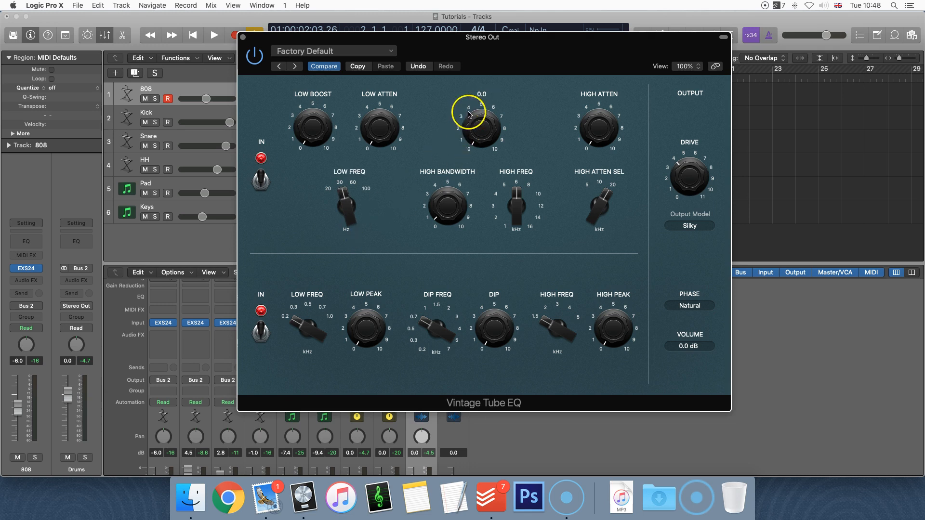
{"action": "left_click_drag", "start_coordinate": [485, 59], "coordinate": [522, 80]}
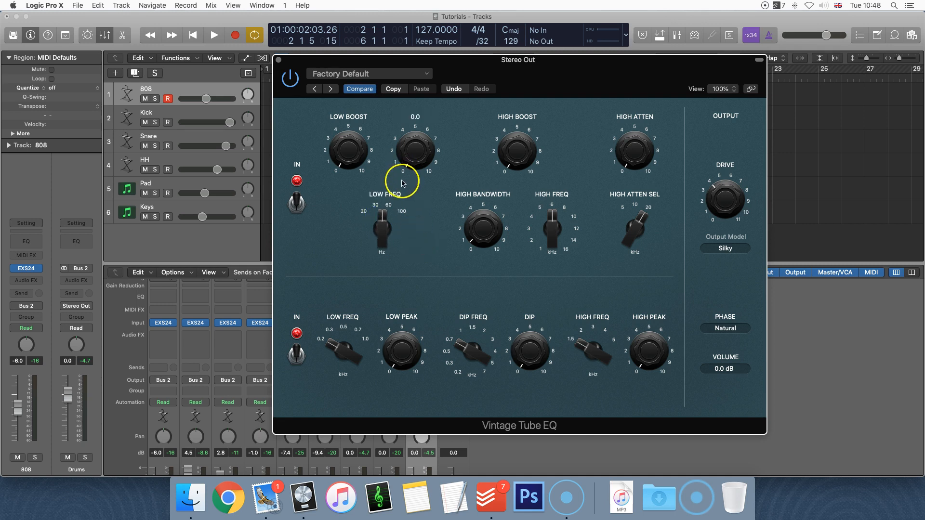
Try raising the Vintage Tube EQ's Low Boost to about 6 and Low Atten to about 2, and return both to 0.
{"action": "left_click_drag", "start_coordinate": [349, 158], "coordinate": [347, 157]}
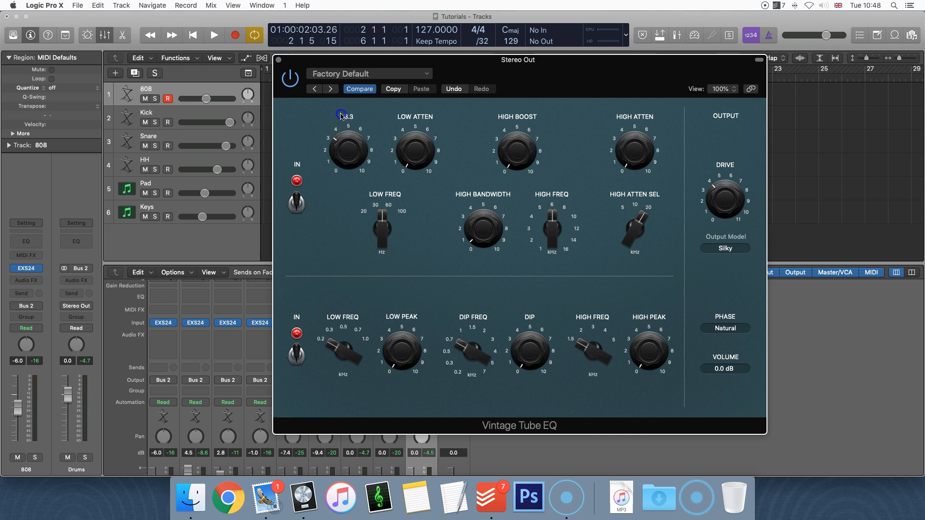
{"action": "left_click_drag", "start_coordinate": [336, 94], "coordinate": [336, 92]}
{"action": "left_click_drag", "start_coordinate": [347, 151], "coordinate": [347, 153]}
{"action": "left_click_drag", "start_coordinate": [351, 146], "coordinate": [352, 145]}
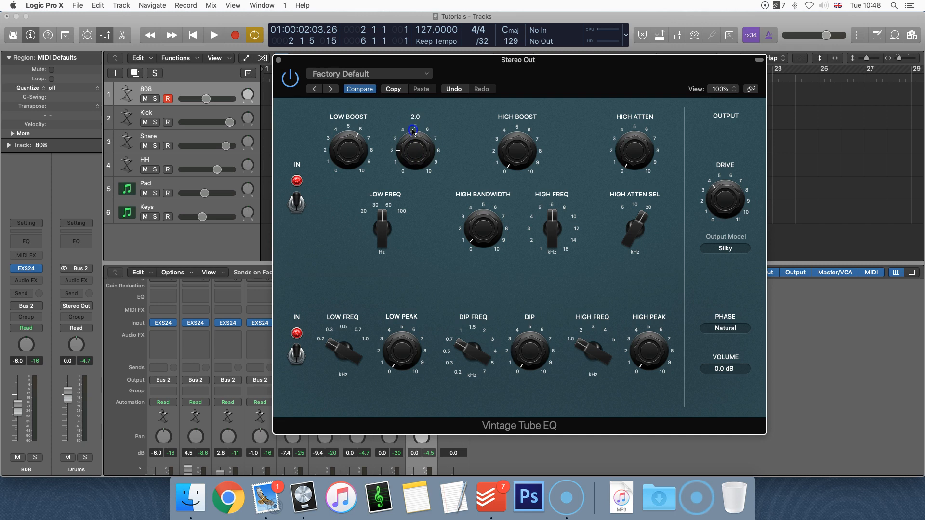
{"action": "left_click_drag", "start_coordinate": [412, 120], "coordinate": [411, 141]}
{"action": "left_click_drag", "start_coordinate": [354, 151], "coordinate": [367, 246]}
Uncover the start of the tracks, play the loop and raise the Vintage Tube EQ's Low Boost to about 6.
{"action": "left_click_drag", "start_coordinate": [285, 61], "coordinate": [265, 66]}
{"action": "left_click_drag", "start_coordinate": [545, 84], "coordinate": [612, 81]}
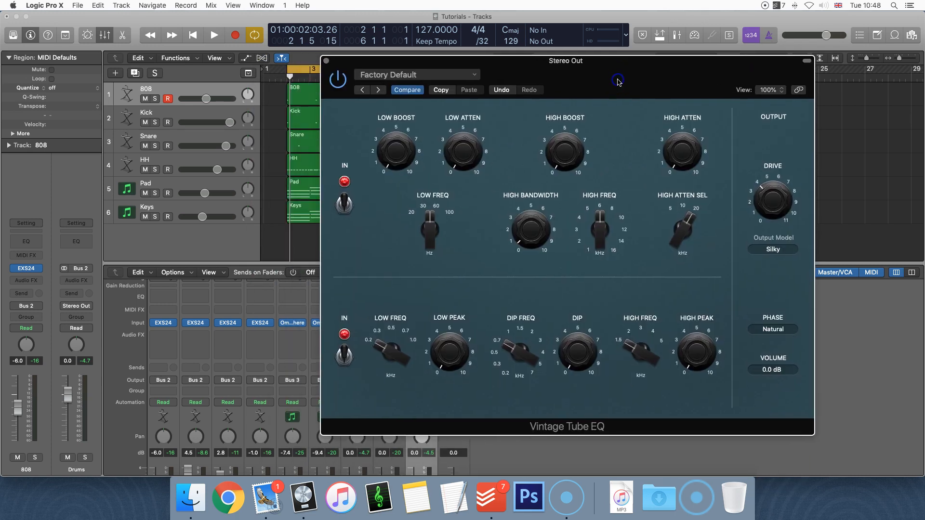
{"action": "key", "text": "space"}
{"action": "left_click_drag", "start_coordinate": [403, 152], "coordinate": [395, 89]}
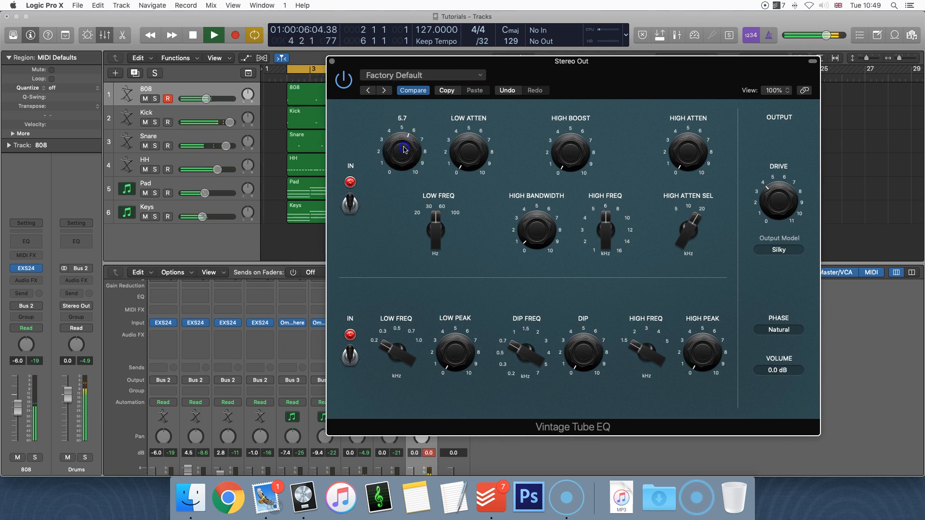
{"action": "left_click_drag", "start_coordinate": [402, 156], "coordinate": [404, 154]}
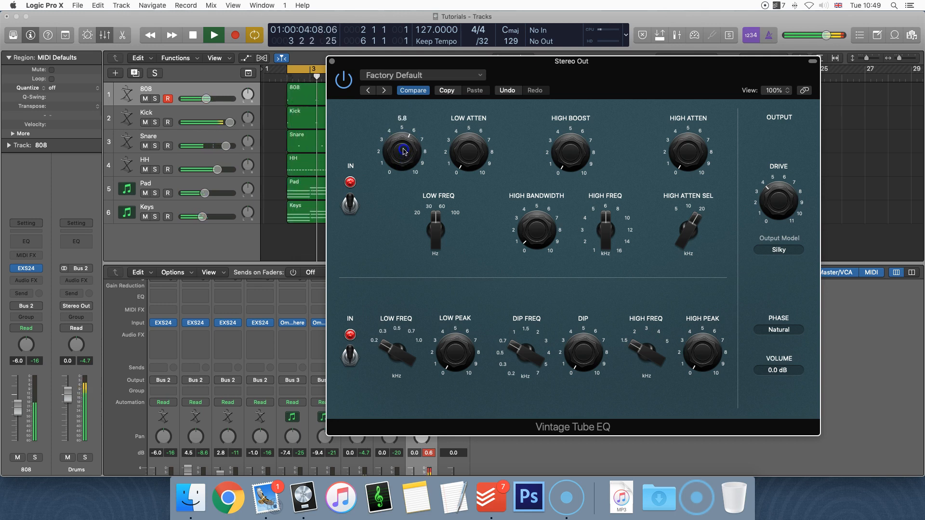
Sweep Low Atten up to about 9 while the loop plays and settle it at about 7.
{"action": "left_click", "coordinate": [477, 167]}
{"action": "mouse_move", "coordinate": [477, 167]}
{"action": "left_mouse_down"}
{"action": "mouse_move", "coordinate": [468, 192]}
{"action": "mouse_move", "coordinate": [470, 159]}
{"action": "left_mouse_up"}
{"action": "left_click_drag", "start_coordinate": [448, 96], "coordinate": [436, 50]}
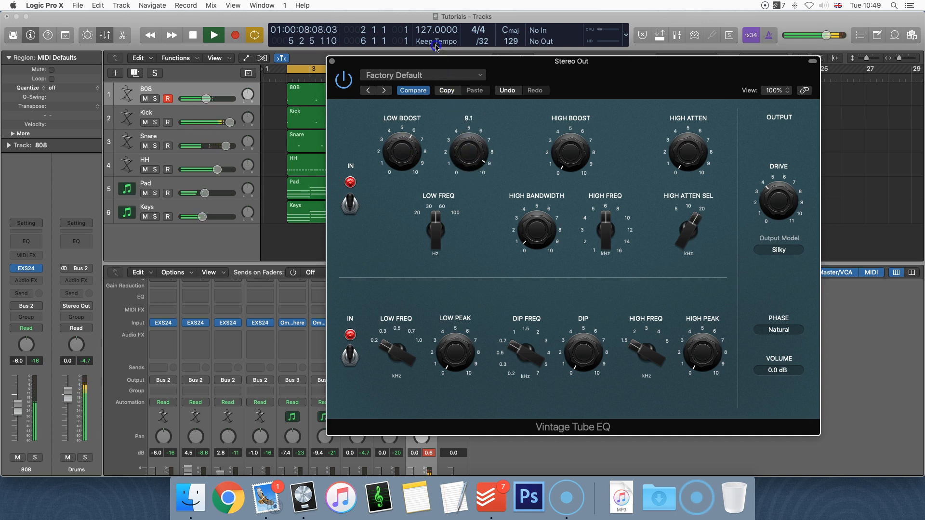
{"action": "left_click_drag", "start_coordinate": [468, 169], "coordinate": [466, 187]}
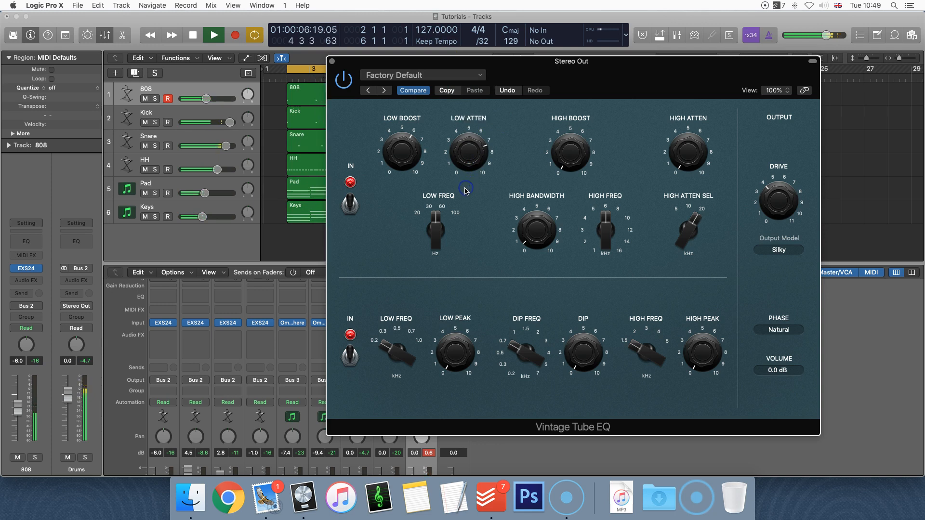
{"action": "left_click", "coordinate": [454, 174]}
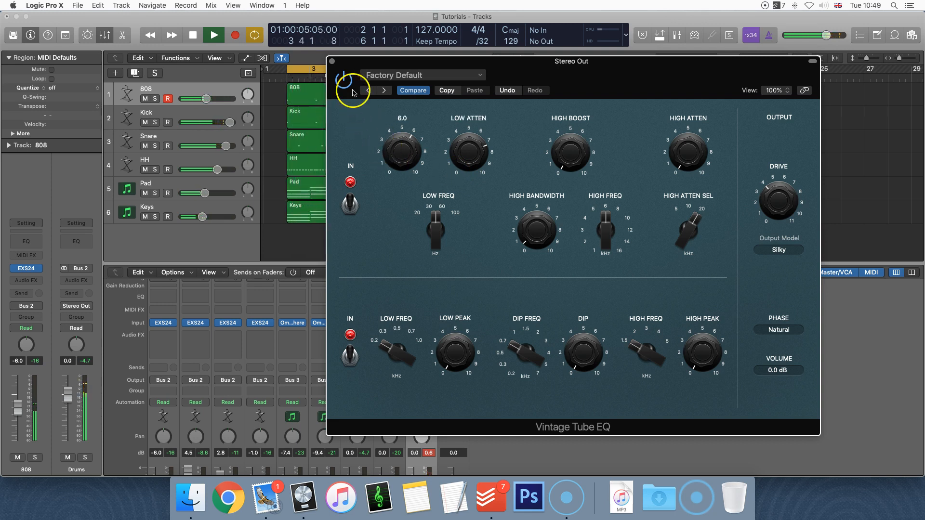
Reset the Stereo Out peak reading, compare the loop with the Vintage Tube EQ bypassed and active, and close the plug-in.
{"action": "left_click", "coordinate": [429, 454]}
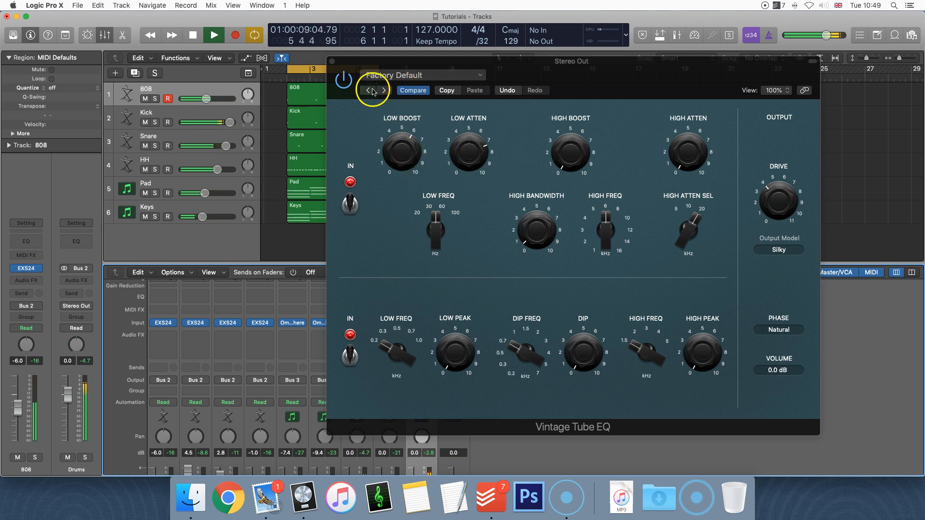
{"action": "key", "text": "space"}
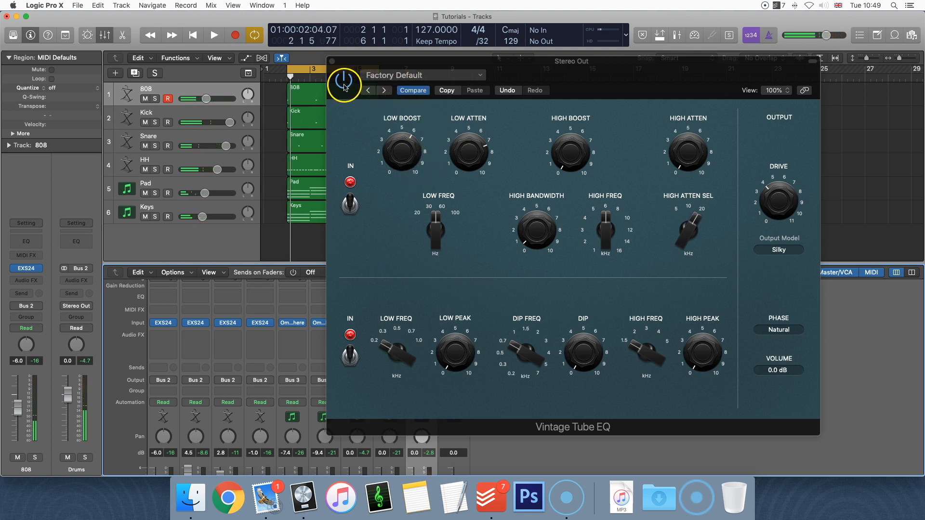
{"action": "left_click", "coordinate": [344, 88]}
{"action": "key", "text": "space"}
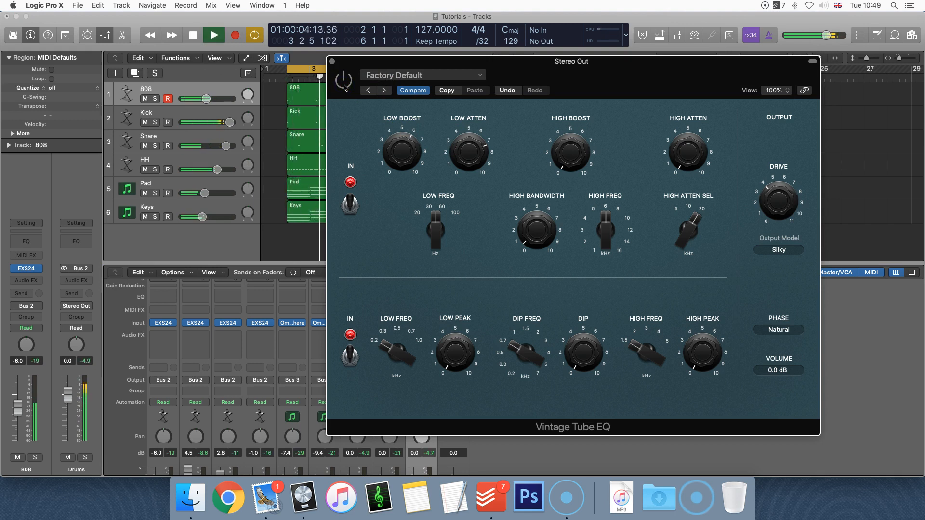
{"action": "left_click", "coordinate": [343, 87]}
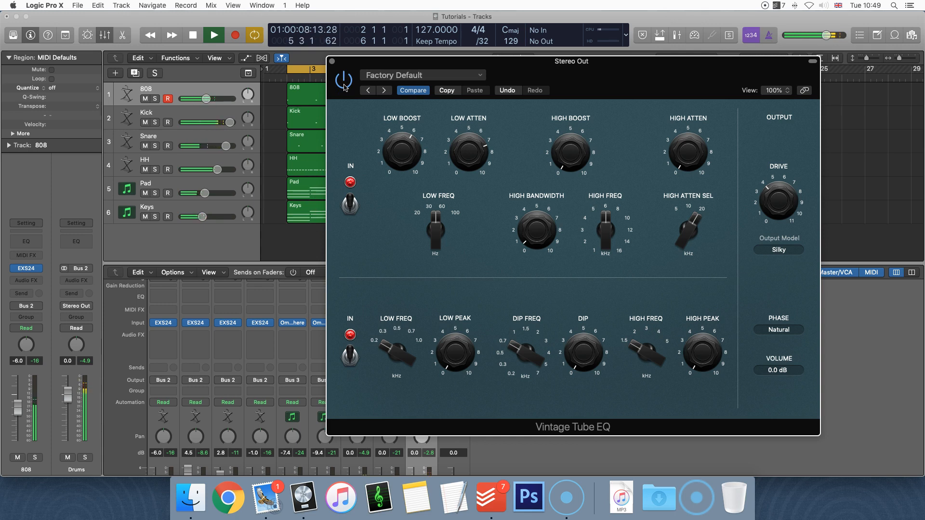
{"action": "key", "text": "space"}
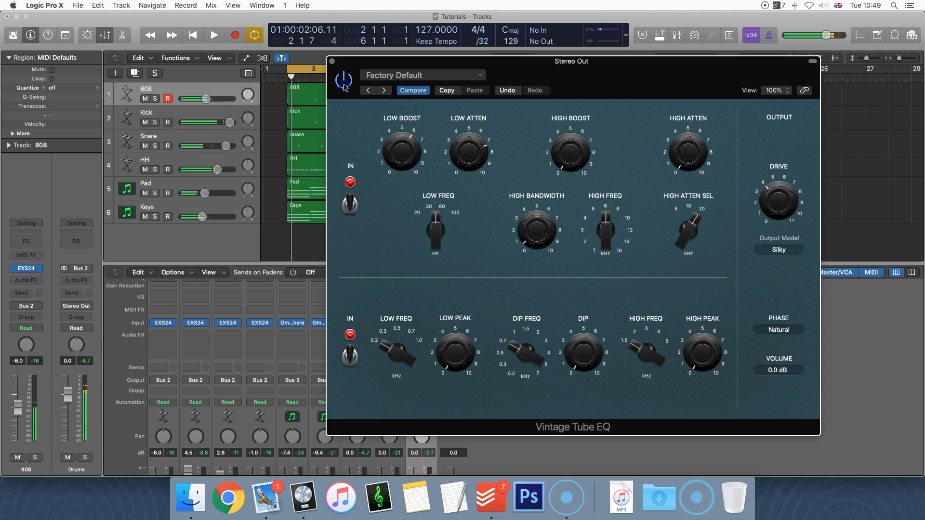
{"action": "left_click", "coordinate": [332, 62]}
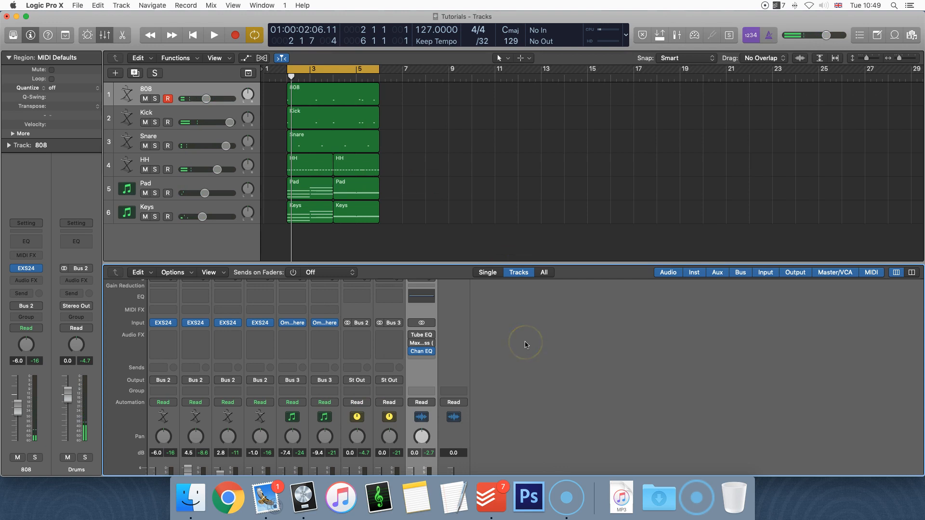
{"action": "scroll", "coordinate": [525, 344], "scroll_direction": "down", "scroll_amount": 5}
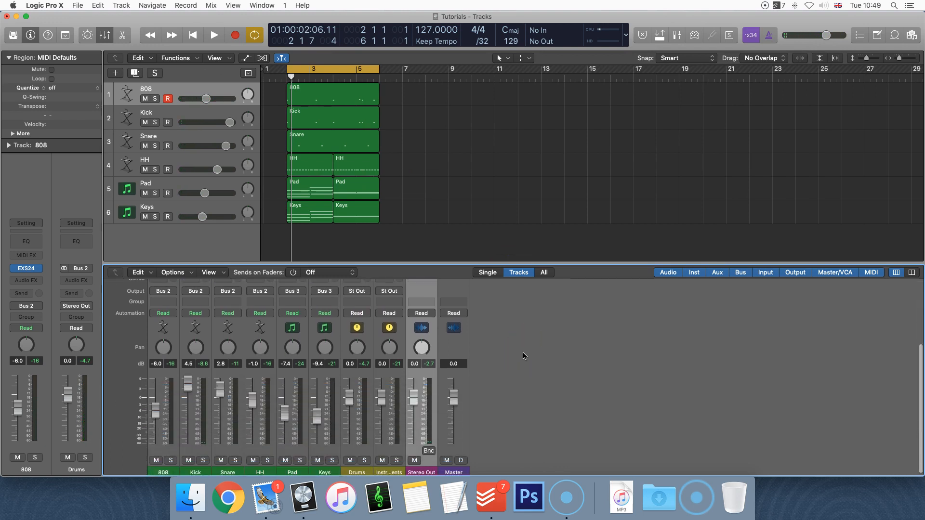
{"action": "scroll", "coordinate": [414, 342], "scroll_direction": "up", "scroll_amount": 5}
{"action": "scroll", "coordinate": [422, 360], "scroll_direction": "down", "scroll_amount": 5}
{"action": "scroll", "coordinate": [423, 353], "scroll_direction": "up", "scroll_amount": 4}
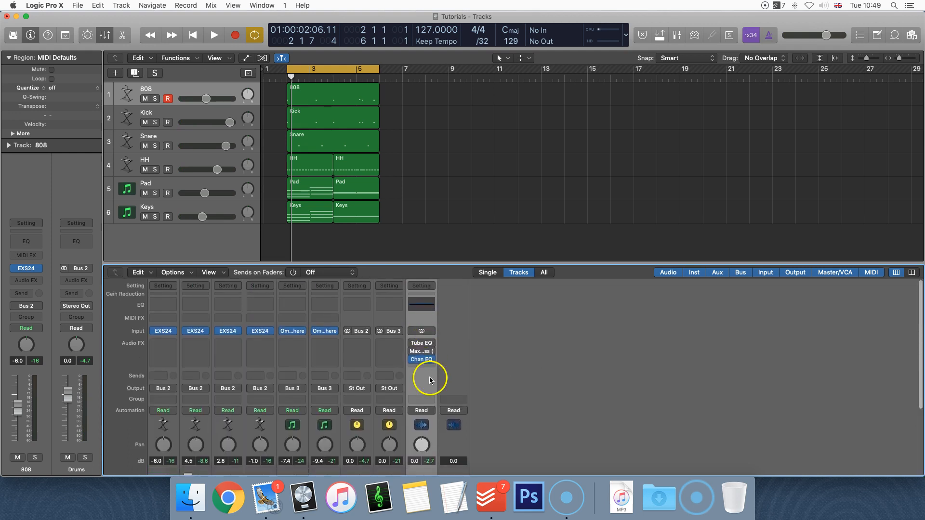
{"action": "scroll", "coordinate": [426, 332], "scroll_direction": "up", "scroll_amount": 3}
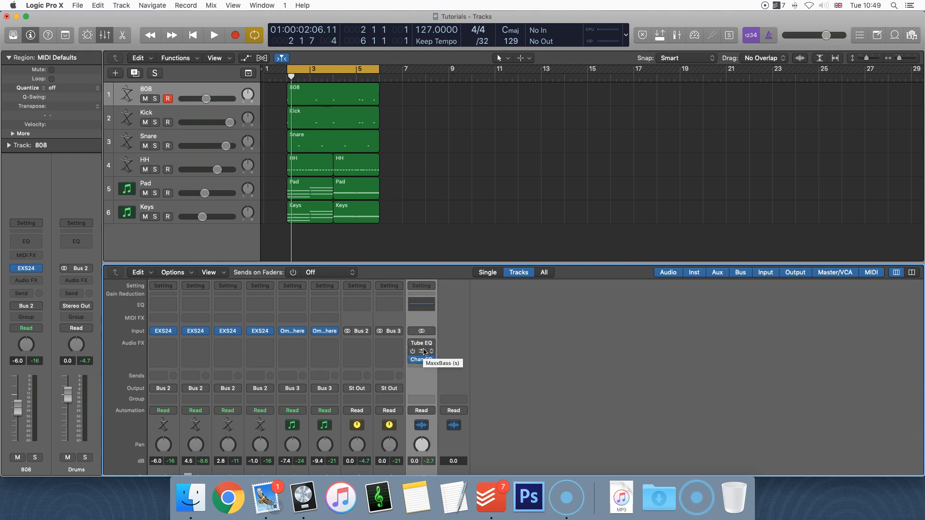
{"action": "left_click", "coordinate": [553, 354]}
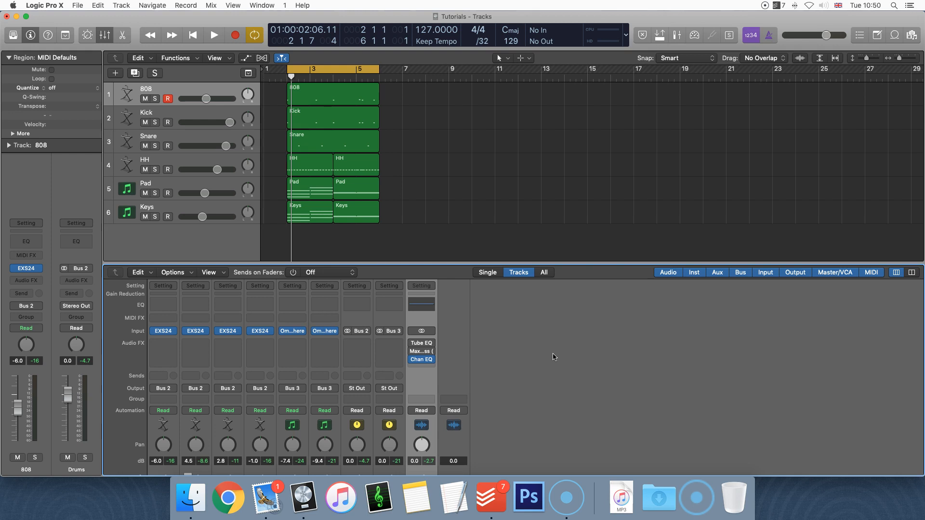
Bypass the Channel EQ on Stereo Out, switch the Tube EQ on and open it with its window moved lower.
{"action": "scroll", "coordinate": [552, 357], "scroll_direction": "down", "scroll_amount": 1}
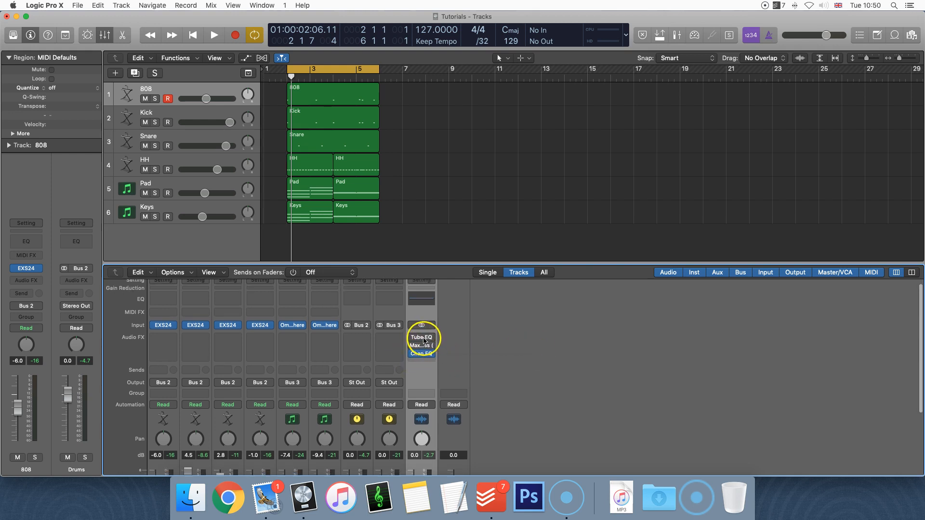
{"action": "left_click", "coordinate": [413, 355]}
{"action": "left_click", "coordinate": [412, 338]}
{"action": "left_click", "coordinate": [421, 342]}
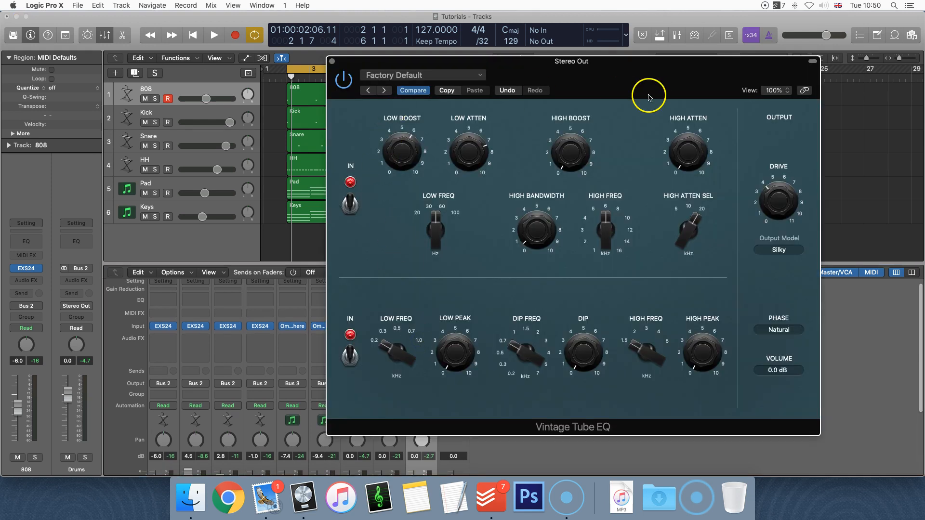
{"action": "left_click_drag", "start_coordinate": [648, 91], "coordinate": [629, 141]}
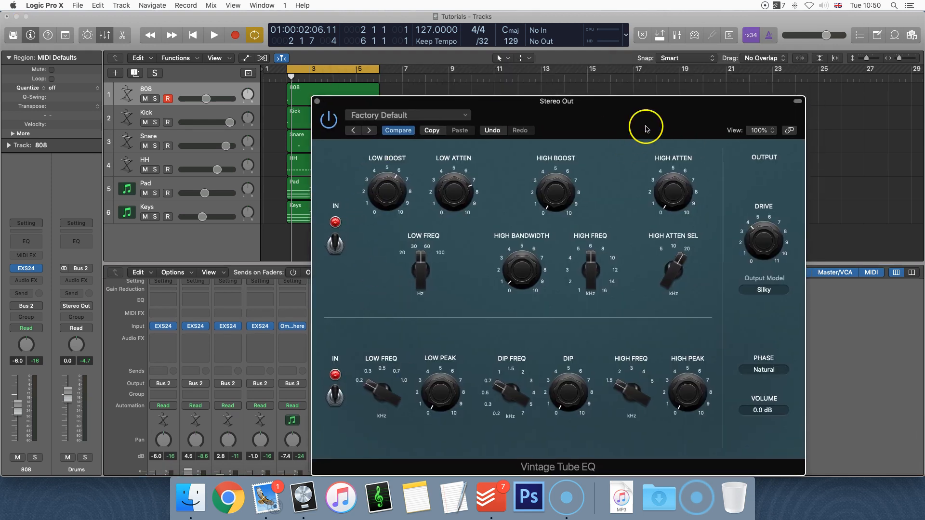
Compare the loop with the Vintage Tube EQ bypassed and active, then stop playback.
{"action": "left_click", "coordinate": [327, 121]}
{"action": "key", "text": "space"}
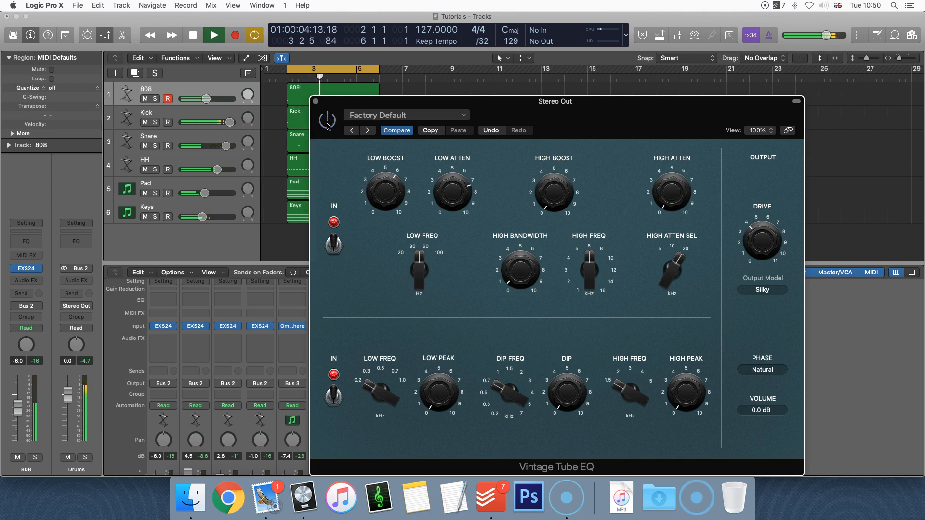
{"action": "left_click", "coordinate": [327, 121]}
{"action": "key", "text": "space"}
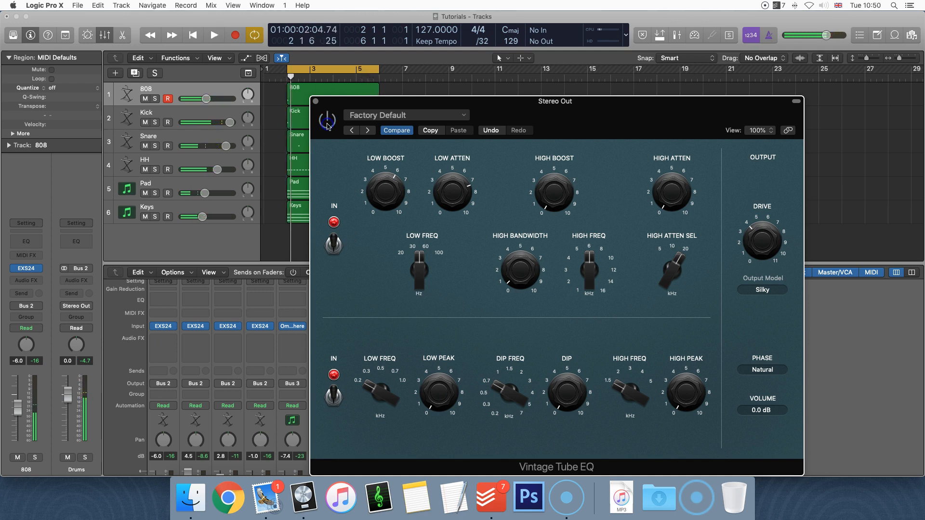
{"action": "left_click", "coordinate": [552, 120]}
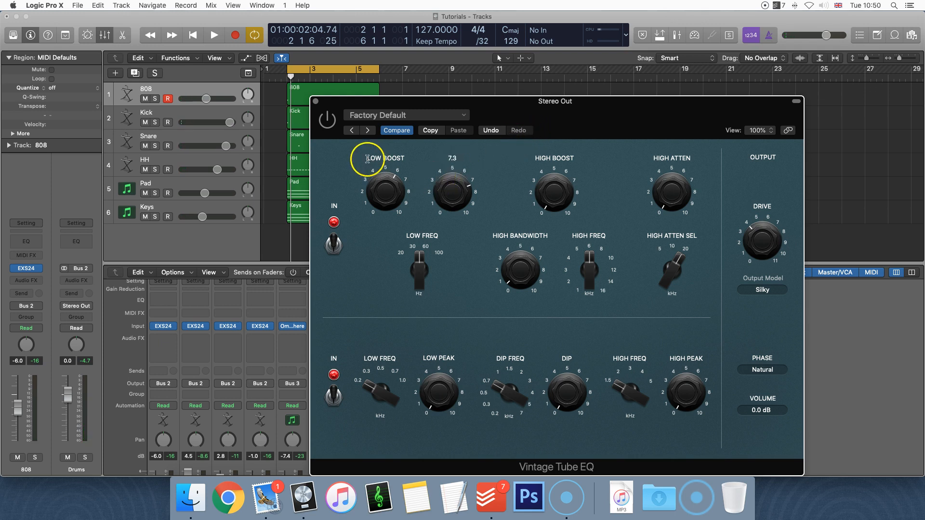
Play the loop with the Vintage Tube EQ switched on once more, leave it bypassed and close its window.
{"action": "left_click", "coordinate": [326, 121]}
{"action": "key", "text": "space"}
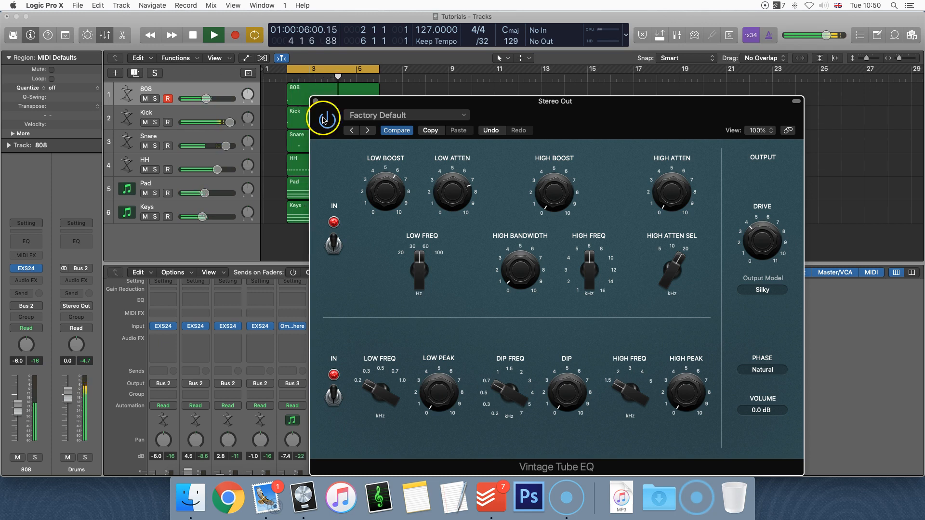
{"action": "left_click", "coordinate": [326, 119]}
{"action": "key", "text": "space"}
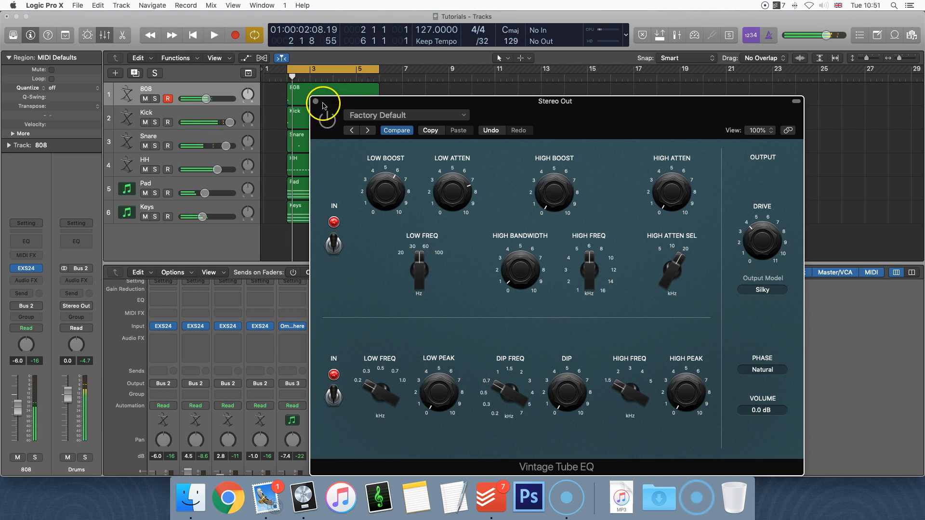
{"action": "left_click", "coordinate": [315, 101]}
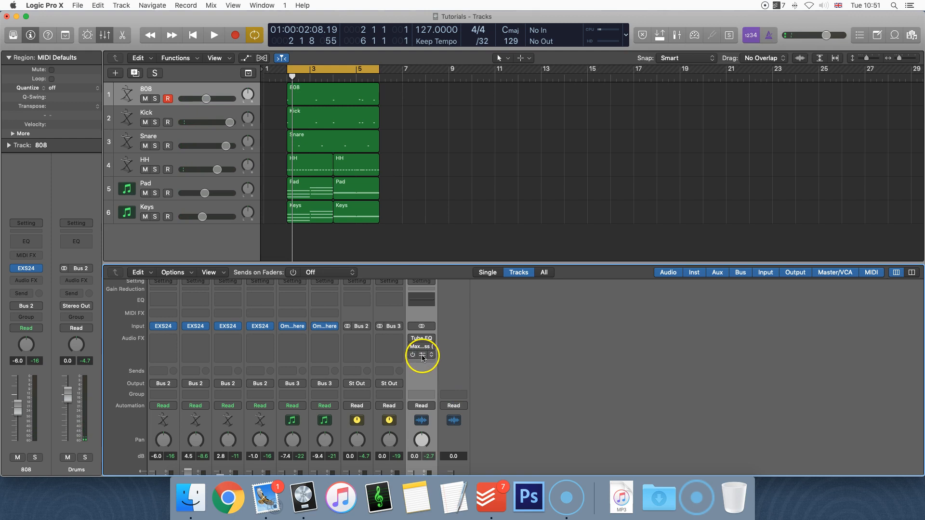
{"action": "left_click", "coordinate": [421, 338]}
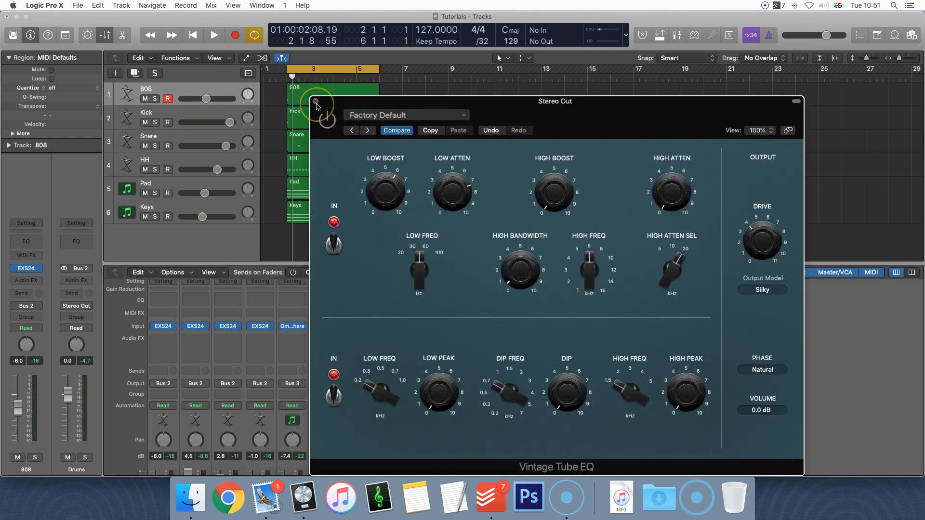
{"action": "left_click", "coordinate": [316, 102]}
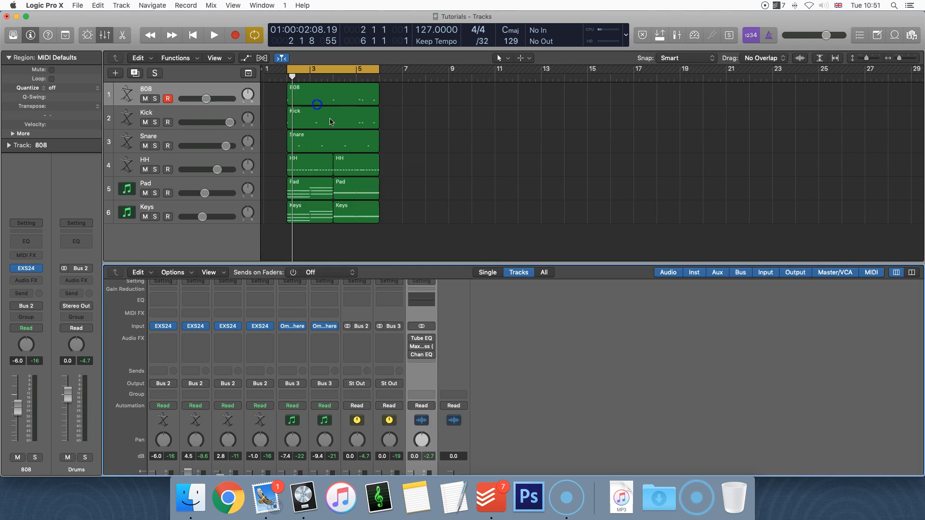
Open MaxxBass on Stereo Out, move its window over the tracks and set Original Bass to -14.7 and MaxxBass to -6.0.
{"action": "left_click", "coordinate": [413, 347]}
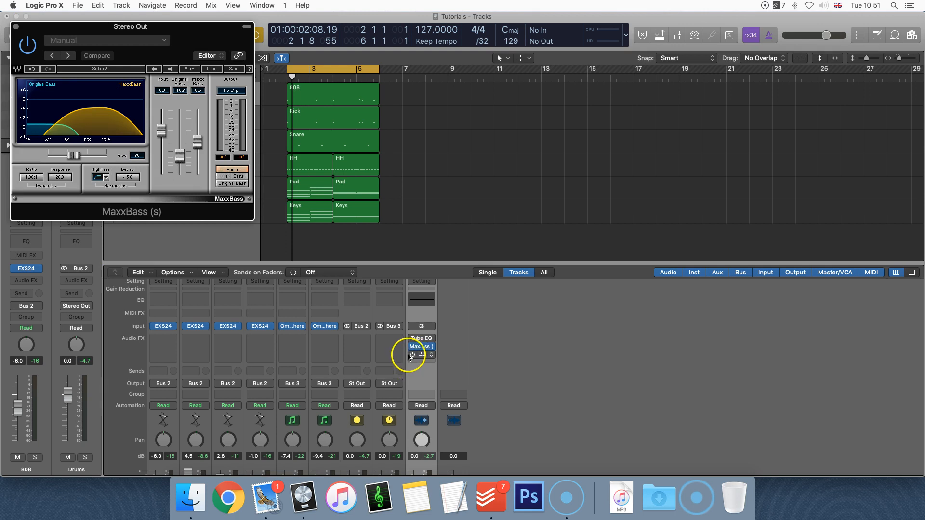
{"action": "left_click_drag", "start_coordinate": [204, 45], "coordinate": [559, 100]}
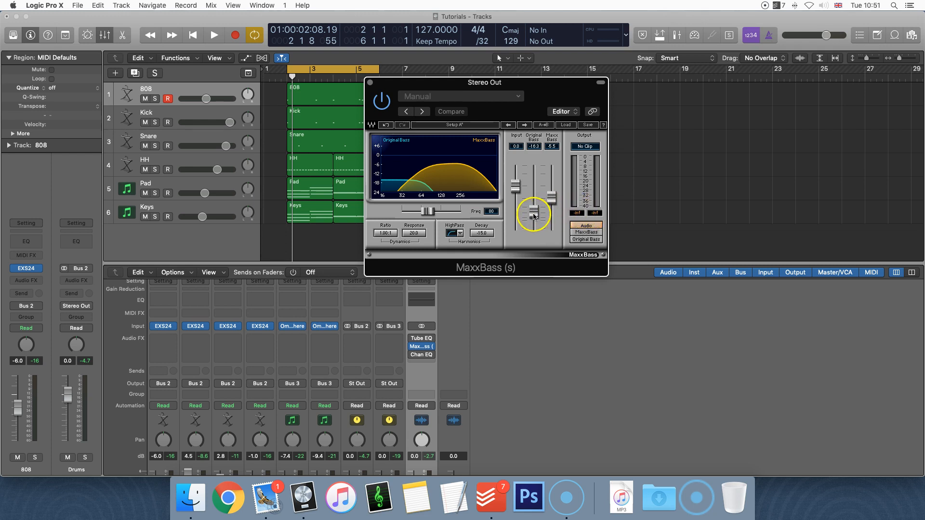
{"action": "left_click_drag", "start_coordinate": [533, 215], "coordinate": [556, 217]}
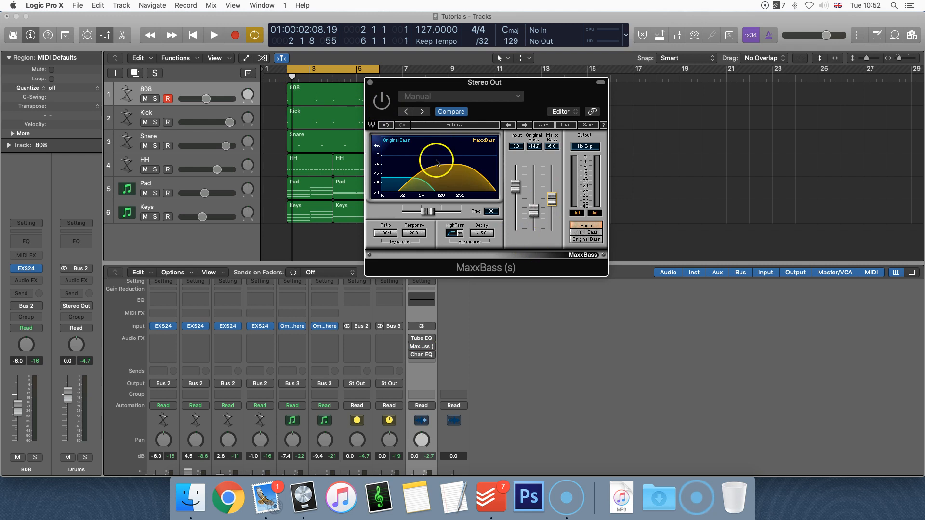
{"action": "left_click_drag", "start_coordinate": [533, 85], "coordinate": [507, 83]}
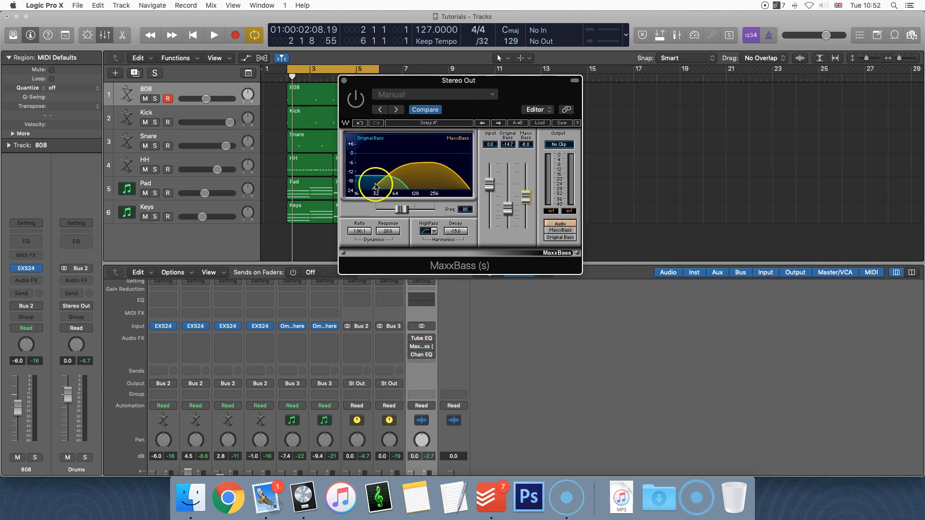
Play the loop with MaxxBass switched on and set the MaxxBass level to -3.7 and Original Bass to -12.0.
{"action": "left_click", "coordinate": [355, 100]}
{"action": "key", "text": "space"}
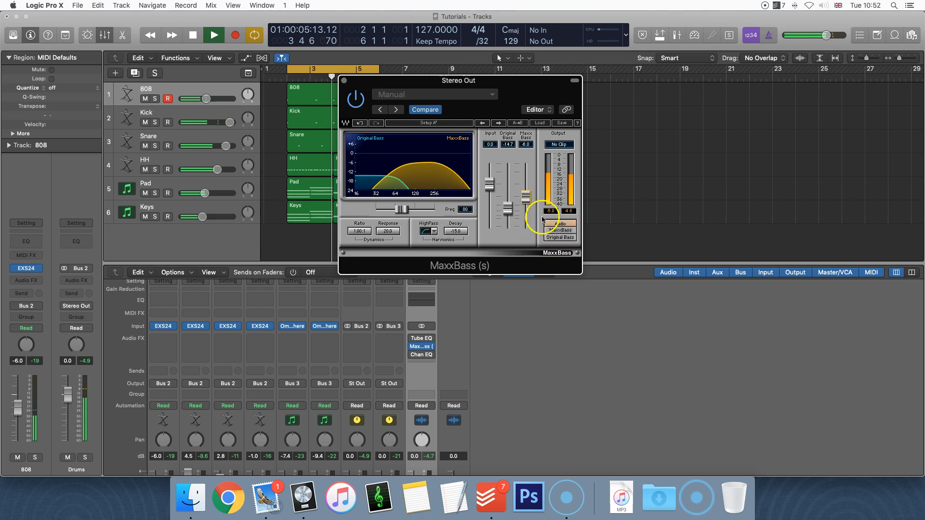
{"action": "left_click_drag", "start_coordinate": [525, 196], "coordinate": [527, 179]}
{"action": "left_click_drag", "start_coordinate": [508, 213], "coordinate": [516, 277]}
{"action": "left_click", "coordinate": [559, 144]}
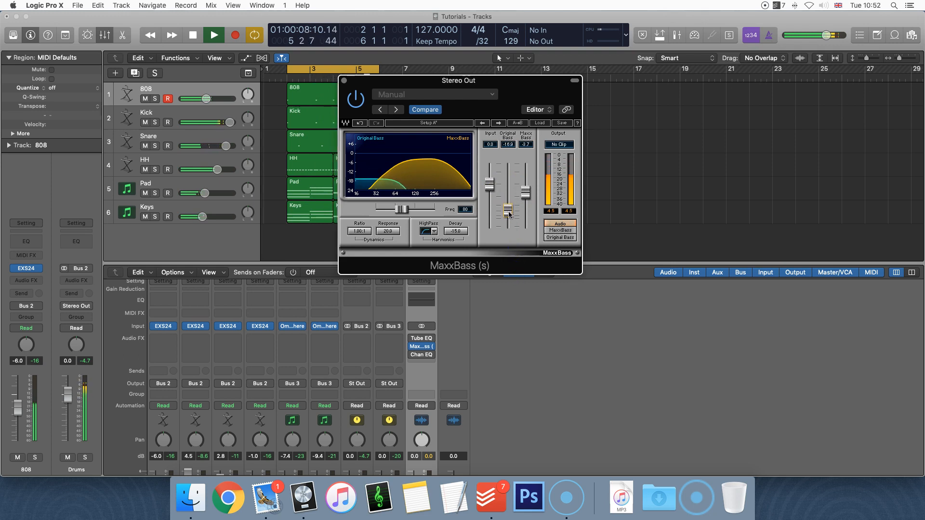
{"action": "left_click_drag", "start_coordinate": [509, 214], "coordinate": [506, 194]}
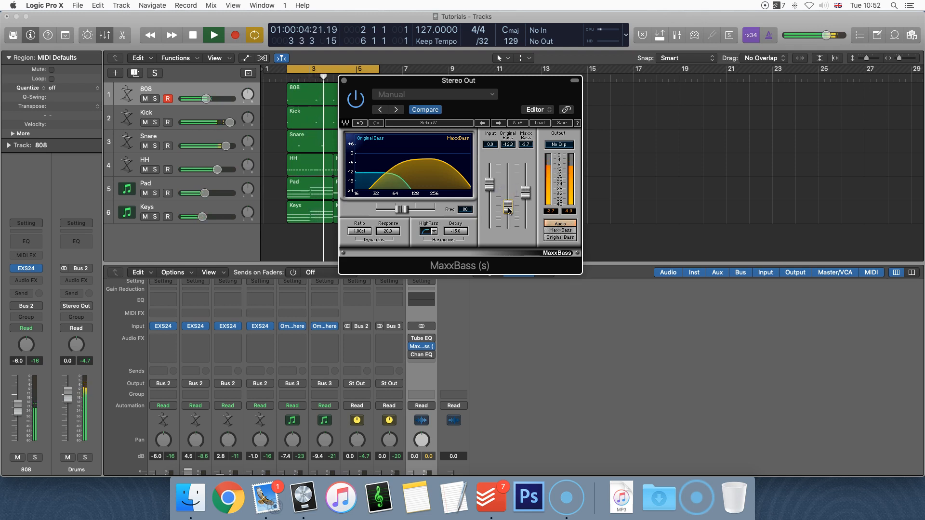
Check the playing loop against a bypassed MaxxBass, then raise Original Bass to -9.4 and the MaxxBass level to -3.0.
{"action": "left_click", "coordinate": [352, 102]}
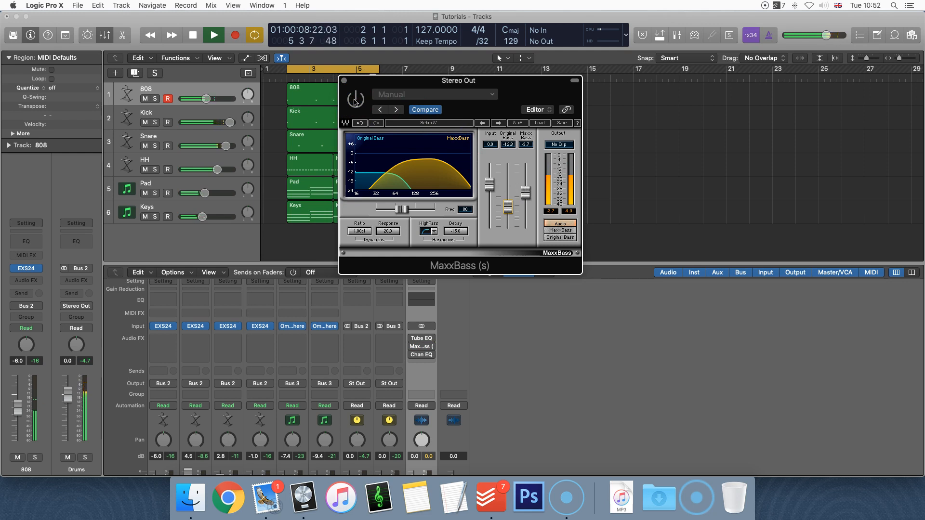
{"action": "left_click", "coordinate": [355, 100]}
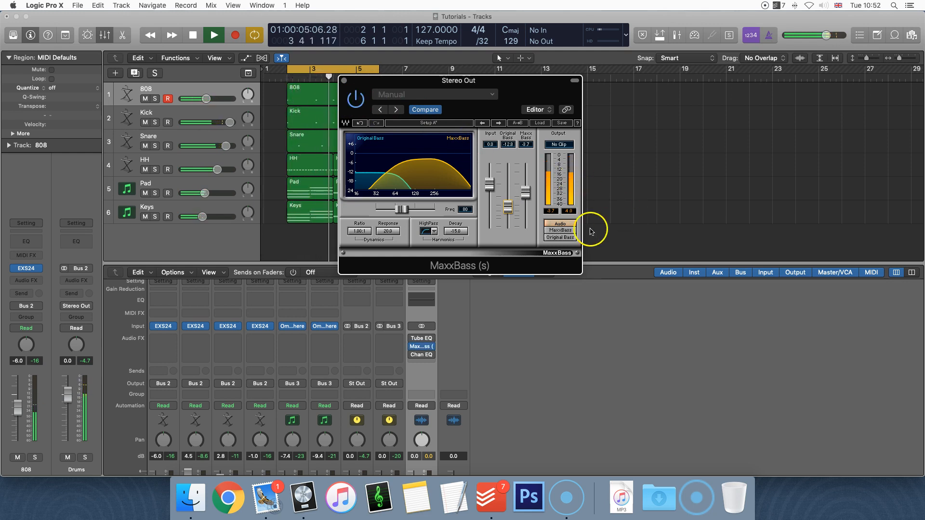
{"action": "left_click_drag", "start_coordinate": [508, 206], "coordinate": [510, 207]}
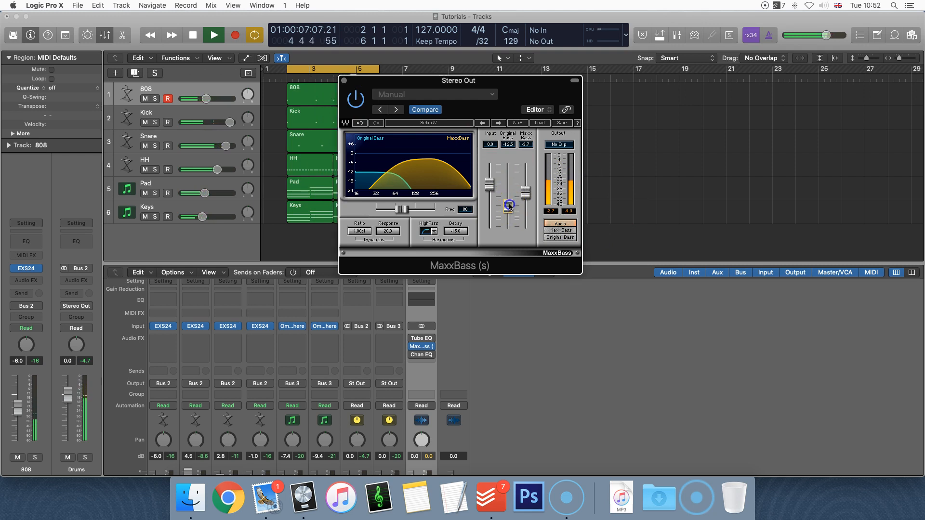
{"action": "left_click_drag", "start_coordinate": [510, 197], "coordinate": [512, 176]}
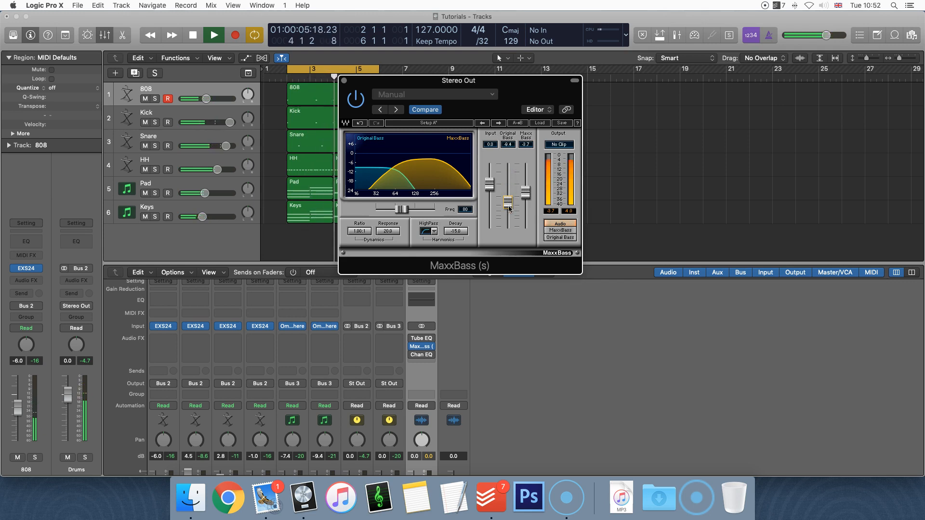
{"action": "left_click_drag", "start_coordinate": [525, 191], "coordinate": [525, 187]}
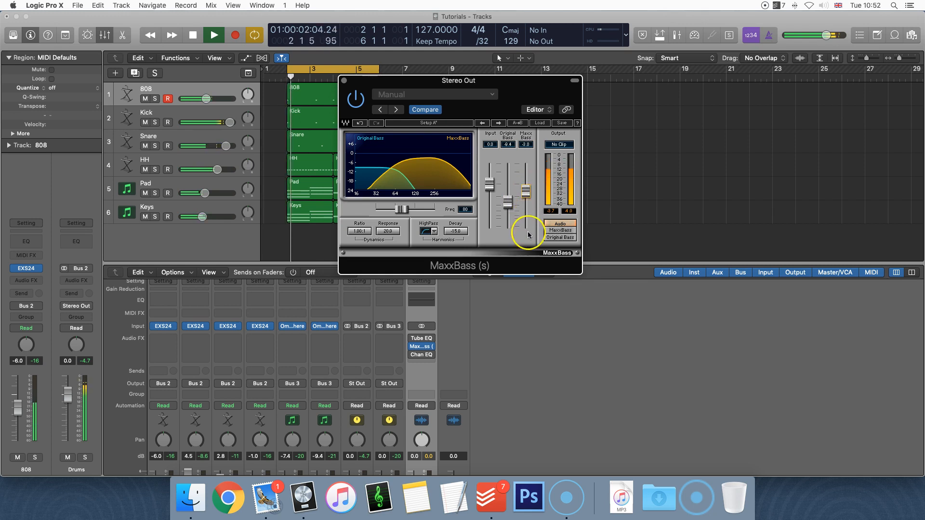
Compare the loop with the new MaxxBass levels bypassed and active, stop playback and close the plug-in.
{"action": "left_click", "coordinate": [356, 98]}
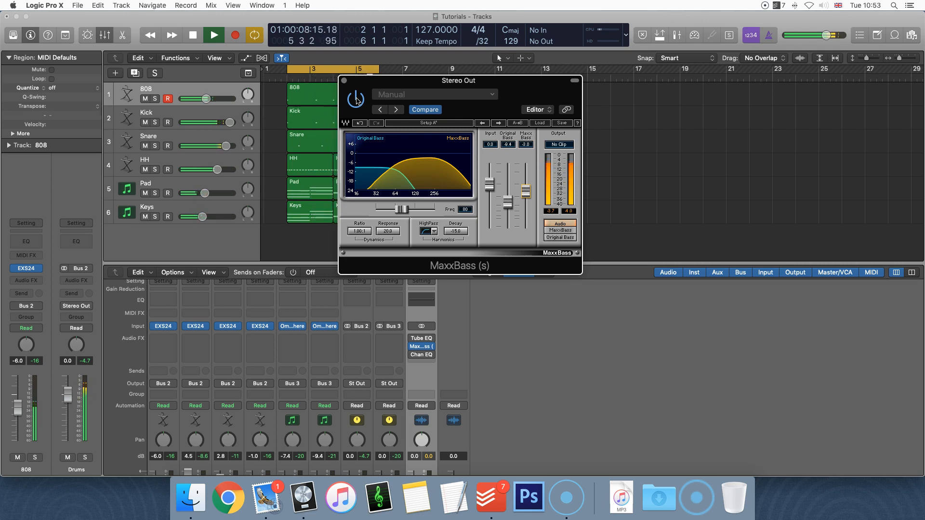
{"action": "key", "text": "space"}
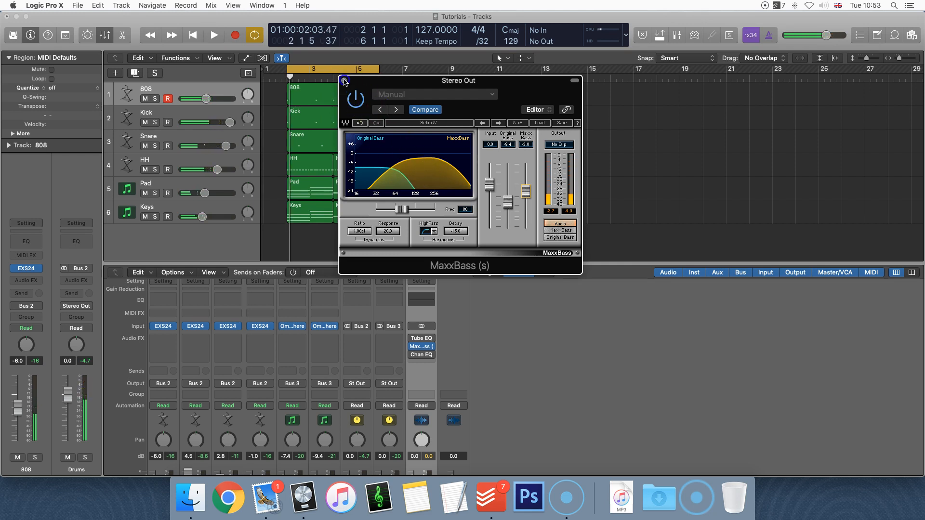
{"action": "left_click", "coordinate": [344, 81]}
Reopen MaxxBass on Stereo Out, replay the loop with it bypassed and then active, and close its window.
{"action": "scroll", "coordinate": [488, 317], "scroll_direction": "down", "scroll_amount": 5}
{"action": "scroll", "coordinate": [485, 367], "scroll_direction": "up", "scroll_amount": 6}
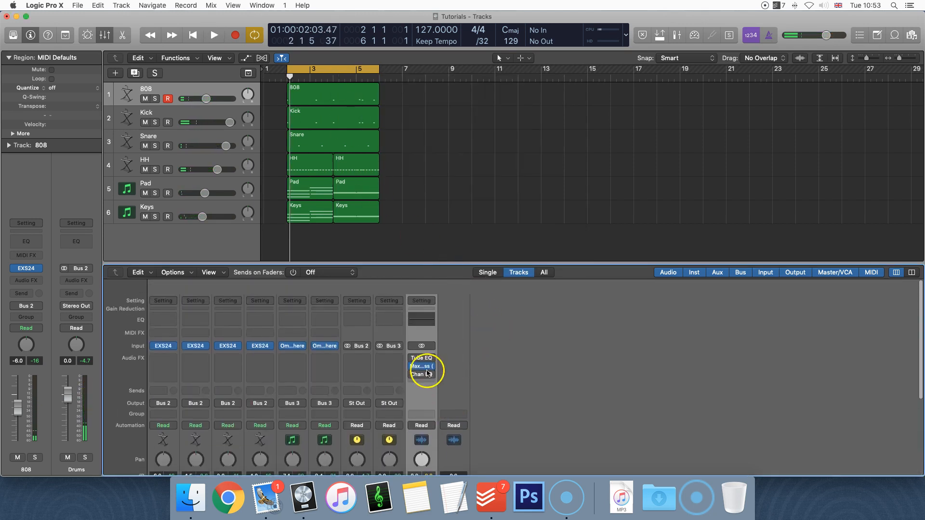
{"action": "scroll", "coordinate": [427, 373], "scroll_direction": "down", "scroll_amount": 1}
{"action": "left_click", "coordinate": [423, 352]}
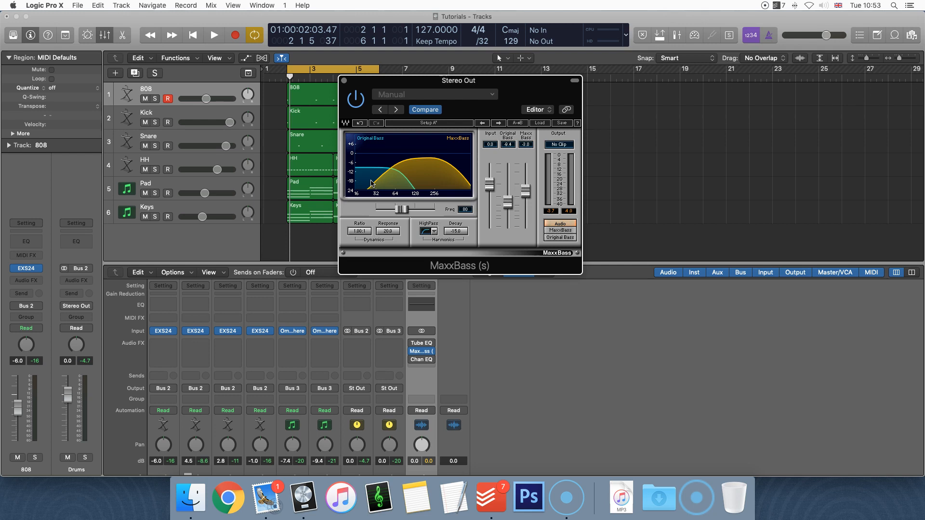
{"action": "left_click", "coordinate": [355, 100]}
{"action": "key", "text": "space"}
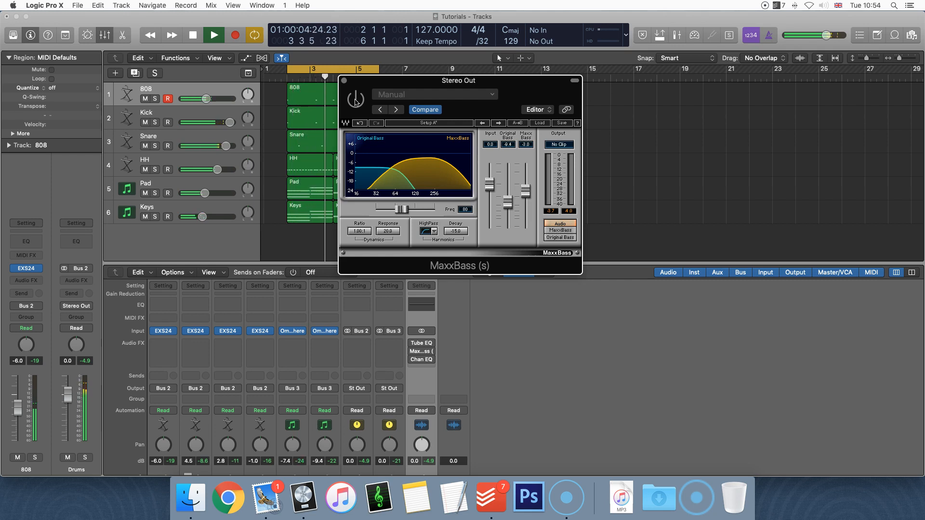
{"action": "left_click", "coordinate": [355, 100]}
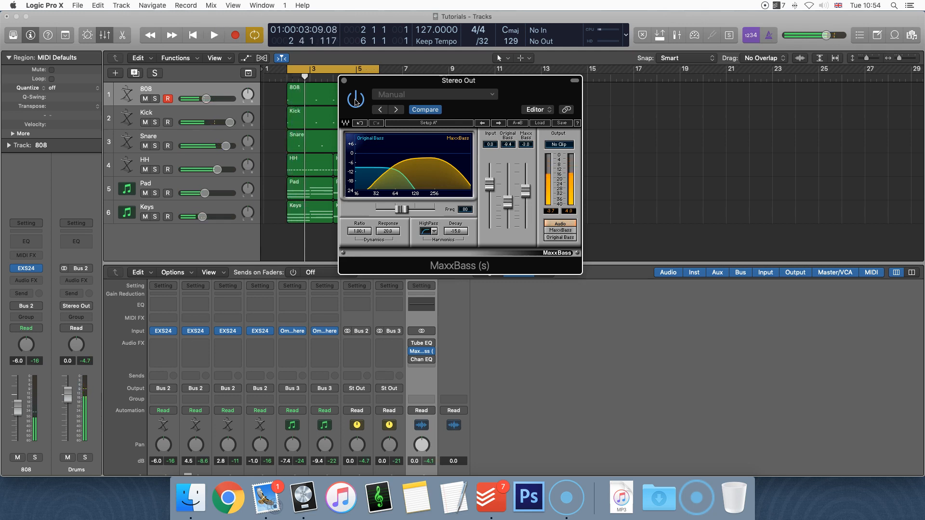
{"action": "key", "text": "space"}
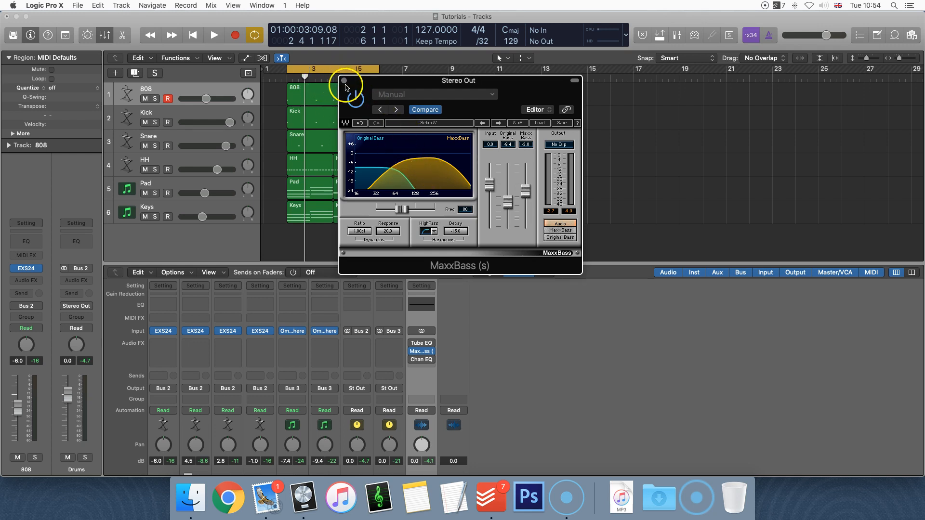
{"action": "left_click", "coordinate": [344, 81]}
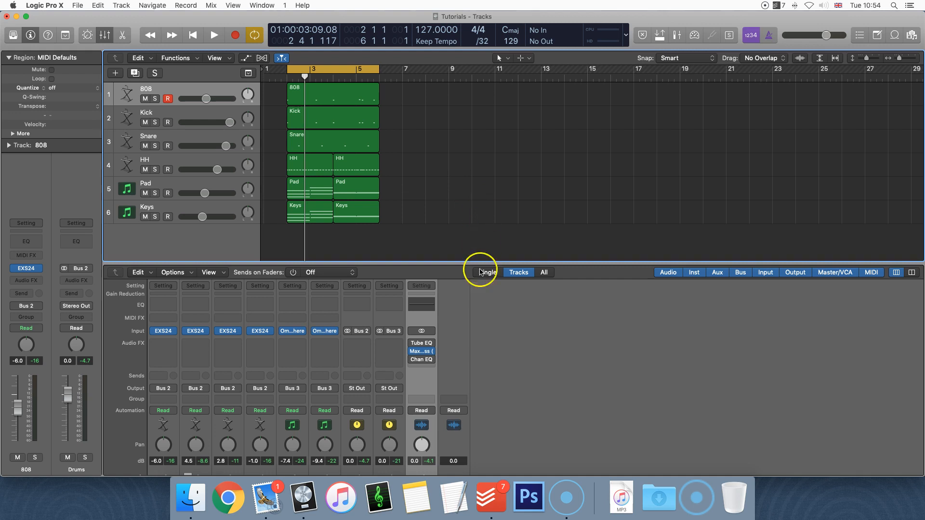
Bypass MaxxBass on Stereo Out, reopen the Tube EQ to review its settings and close it.
{"action": "left_click", "coordinate": [411, 351]}
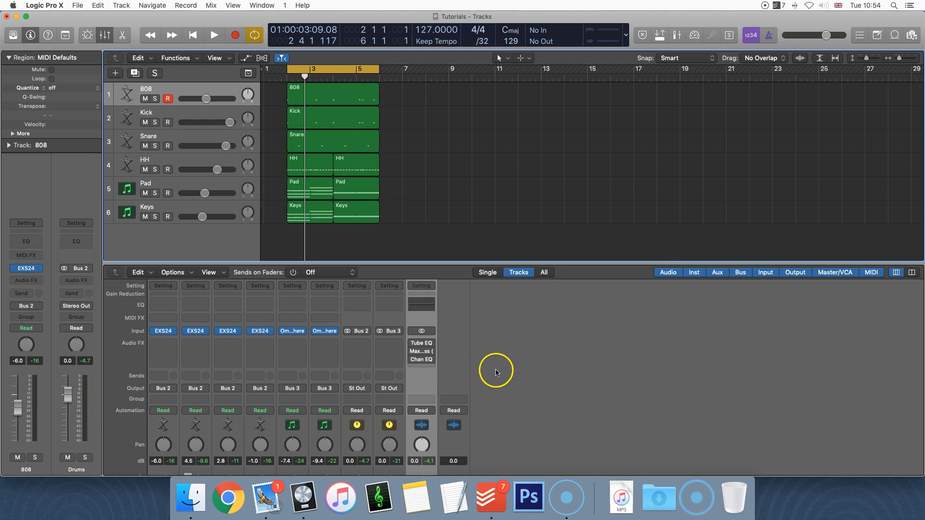
{"action": "left_click", "coordinate": [419, 348]}
{"action": "left_click", "coordinate": [420, 345]}
{"action": "left_click", "coordinate": [424, 345]}
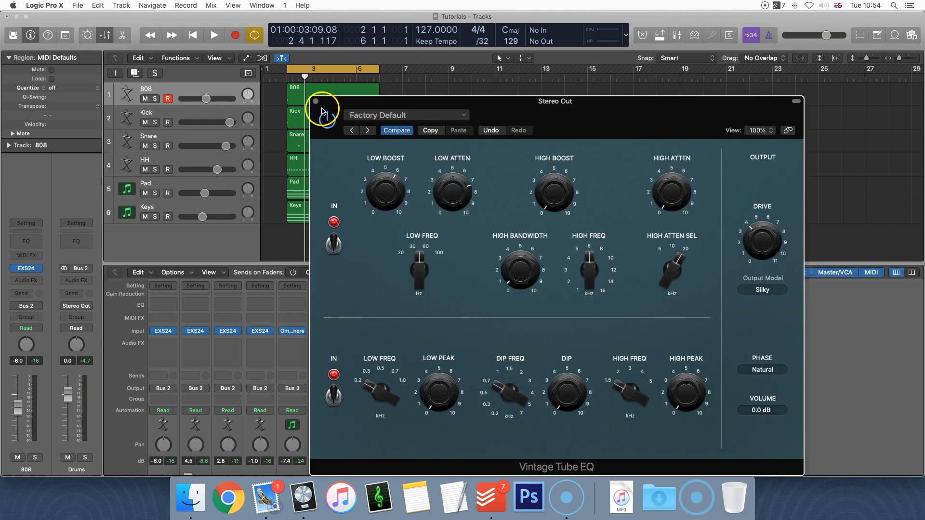
{"action": "left_click", "coordinate": [315, 102]}
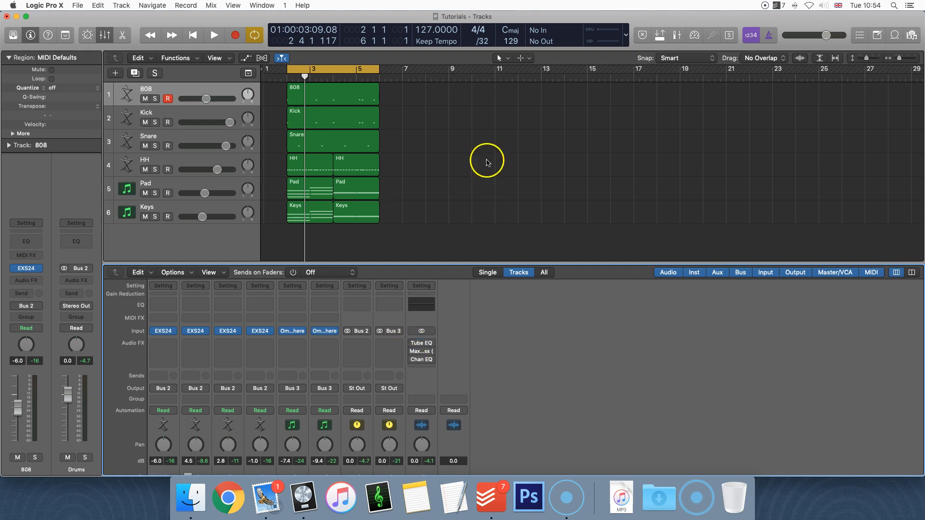
{"action": "left_click", "coordinate": [490, 206]}
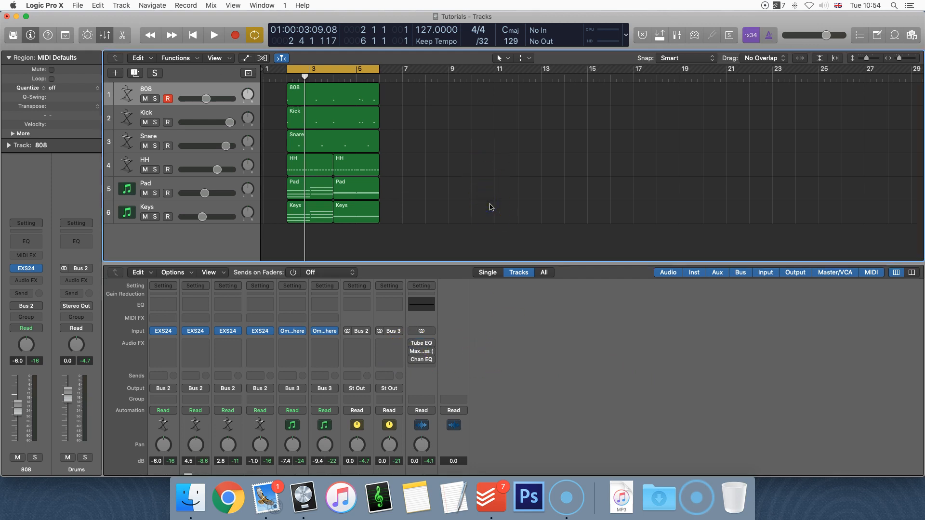